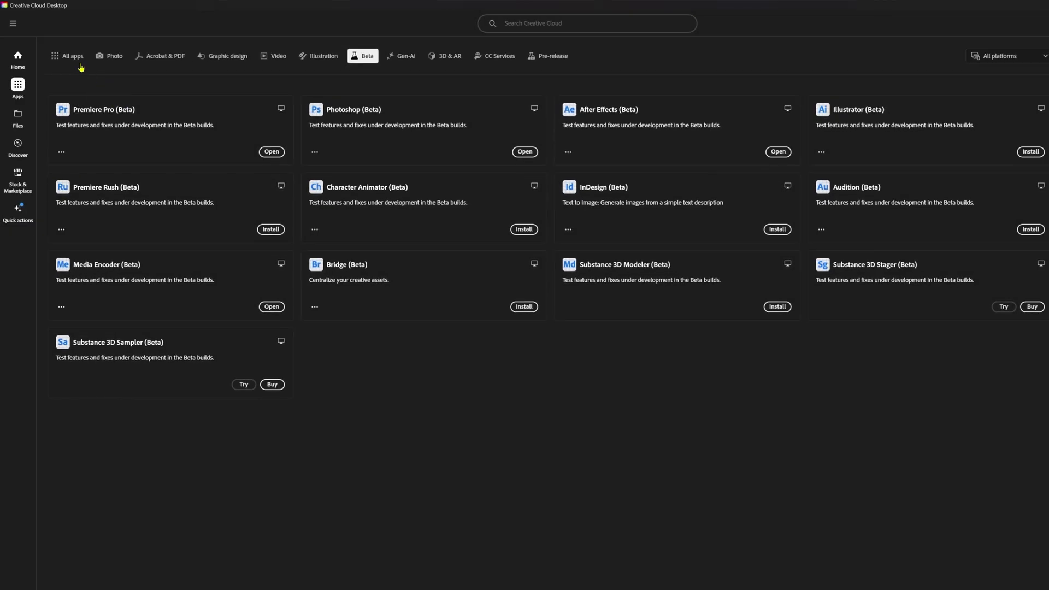
click(79, 64)
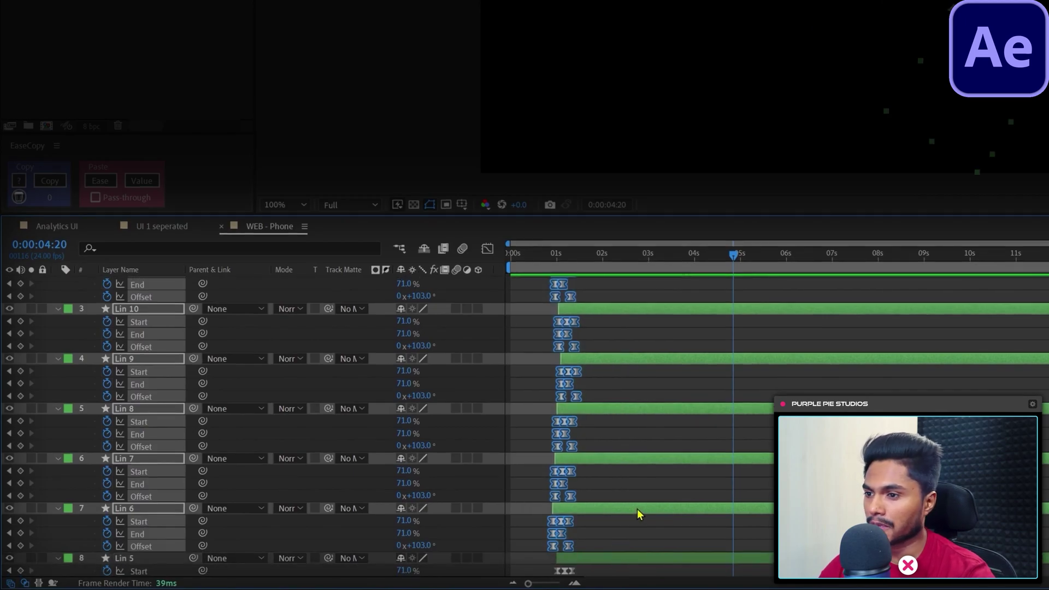
key(ctrl+d)
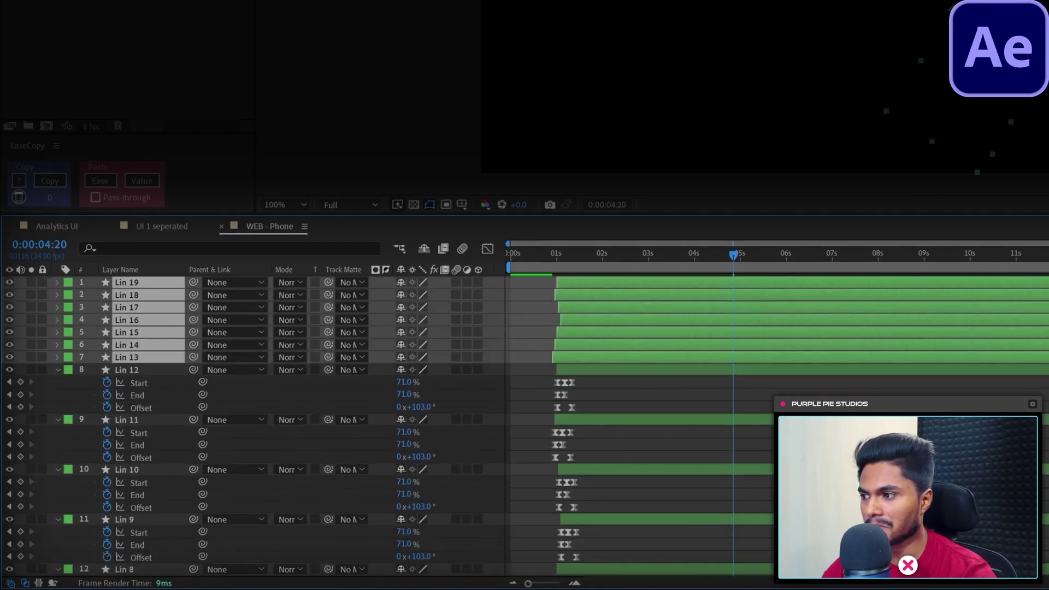
key(u)
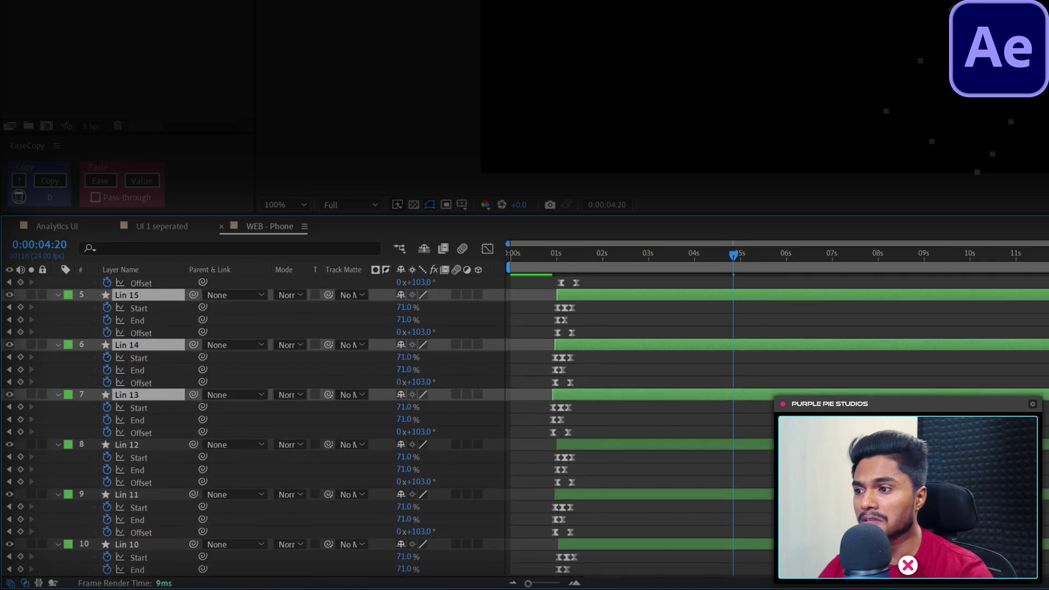
scroll(251, 426, up, 1)
key(ctrl+z)
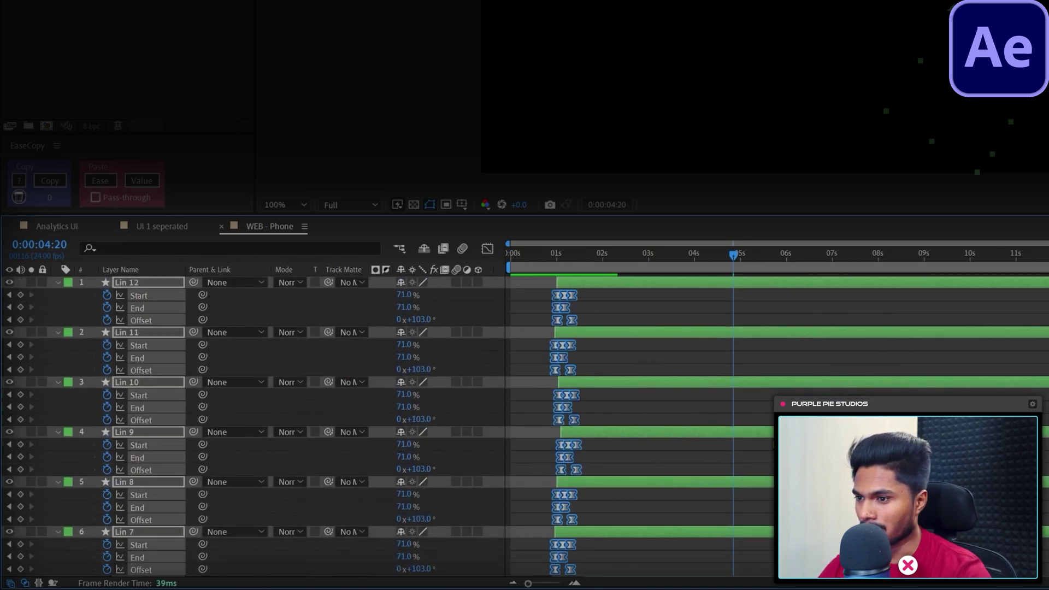
click(677, 343)
Copy the Start, End and Offset keyframes of layers Lin 12 and Lin 11 one layer at a time and paste them at 0:00:03:18
scroll(667, 320, down, 2)
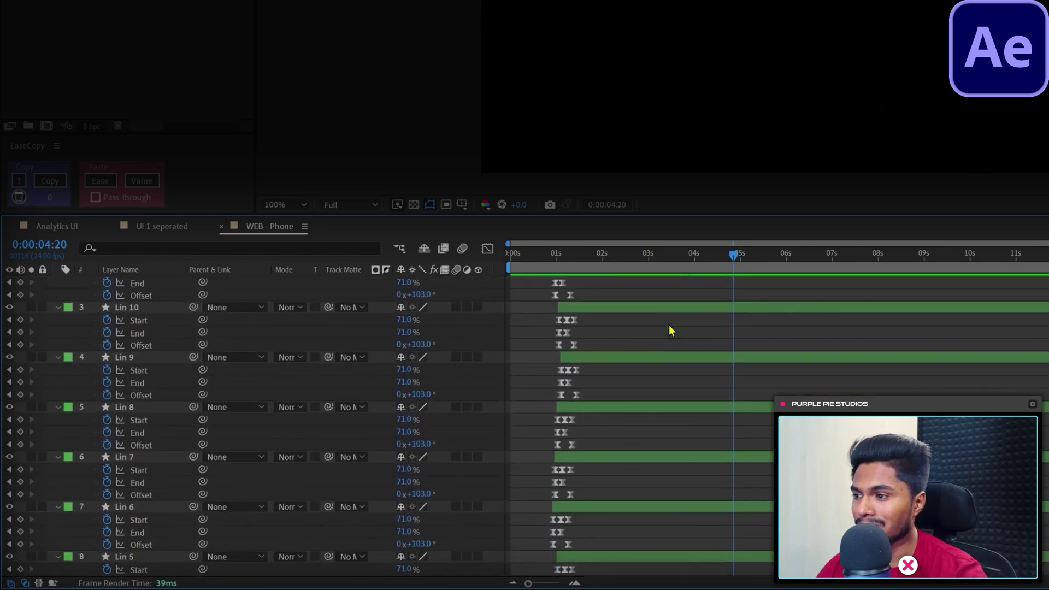
scroll(663, 312, up, 1)
drag(647, 288, 544, 322)
click(681, 256)
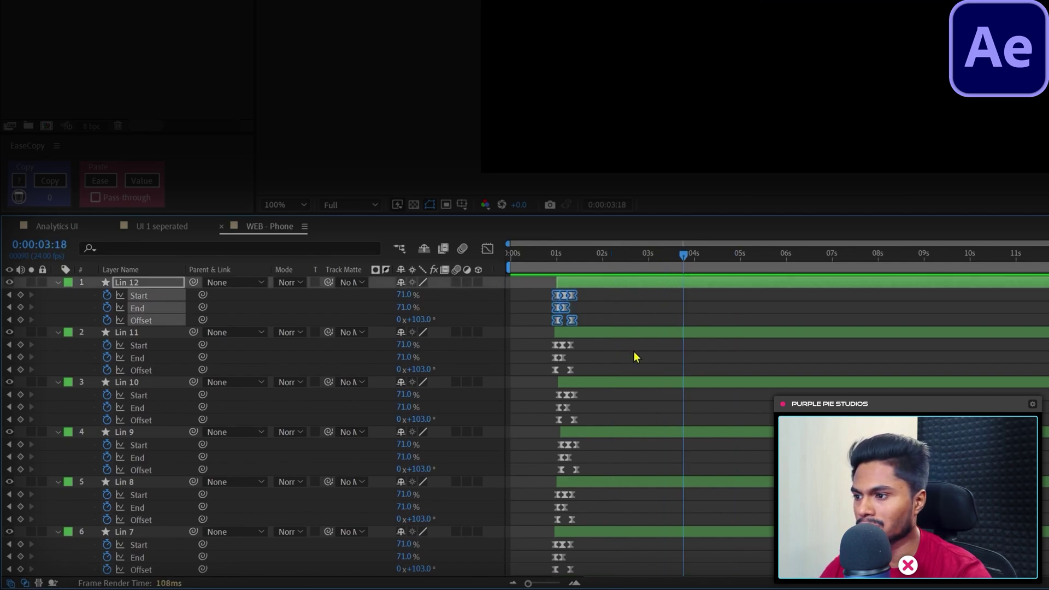
key(ctrl+v)
drag(606, 341, 527, 382)
key(ctrl+c)
key(ctrl+v)
Duplicate the trim-path keyframes of layers Lin 10, Lin 9 and Lin 8 individually at 0:00:03:18
drag(607, 391, 550, 474)
key(ctrl+c)
key(ctrl+v)
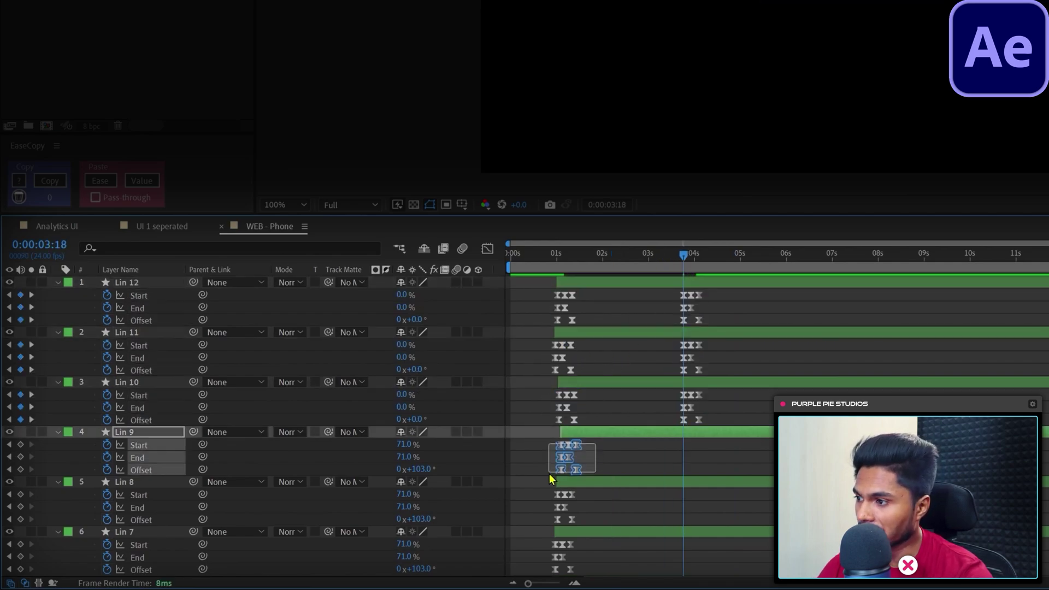
key(ctrl+c)
key(ctrl+v)
drag(612, 488, 542, 542)
key(ctrl+c)
key(ctrl+v)
scroll(637, 481, down, 1)
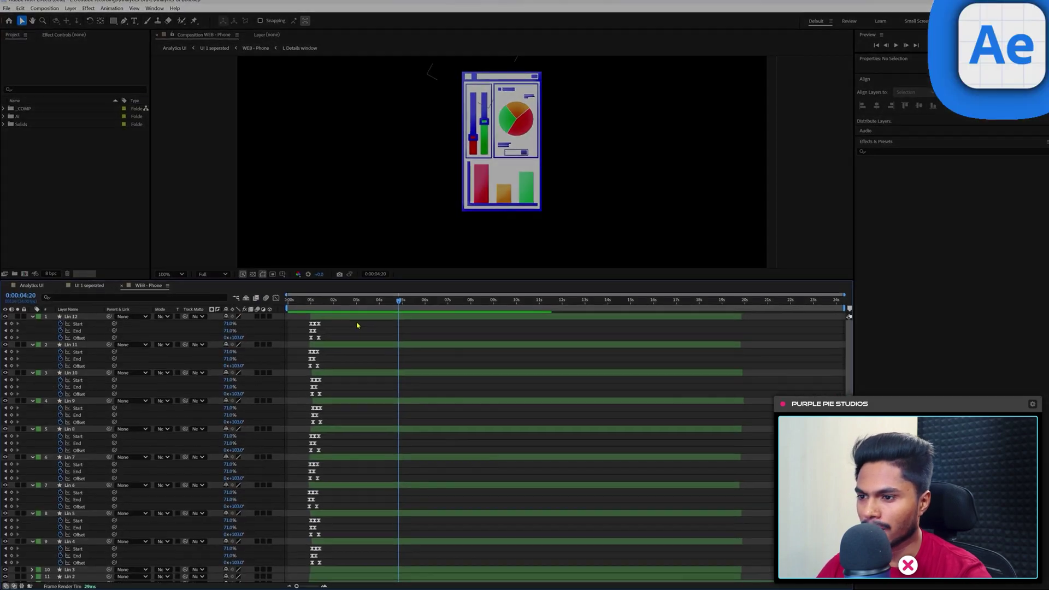
Try pasting copies of all keyframes of layers Lin 12 through Lin 4 together at 0:00:04:20
drag(358, 323, 267, 568)
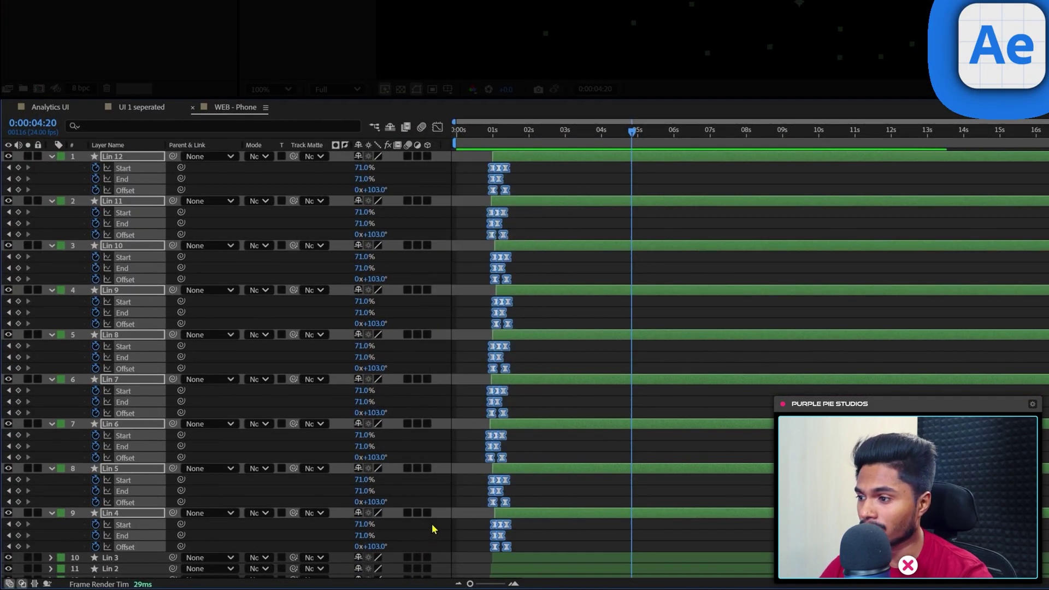
key(ctrl+c)
key(ctrl+v)
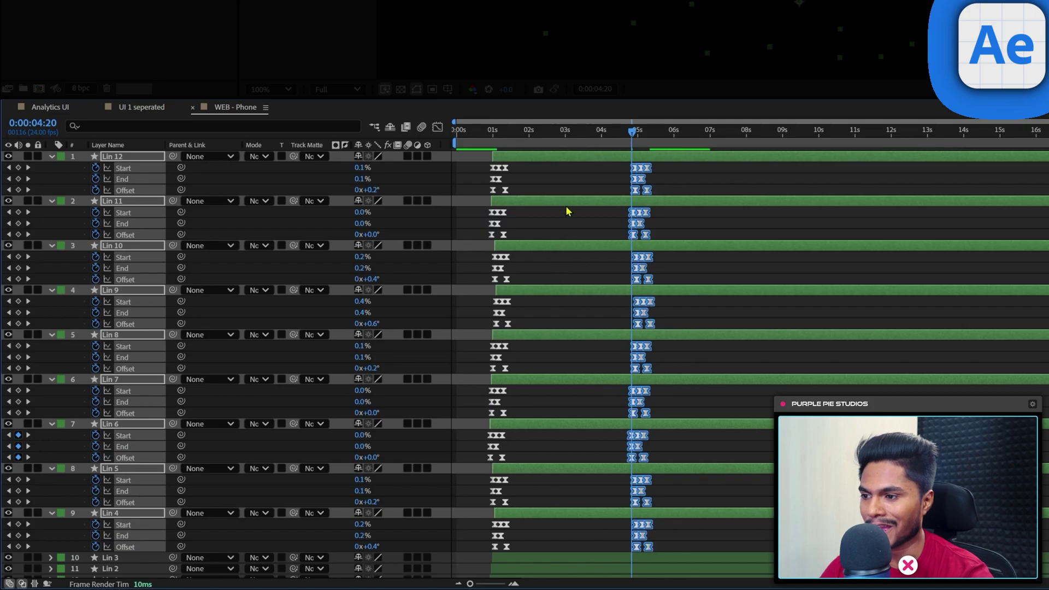
key(ctrl+z)
click(572, 177)
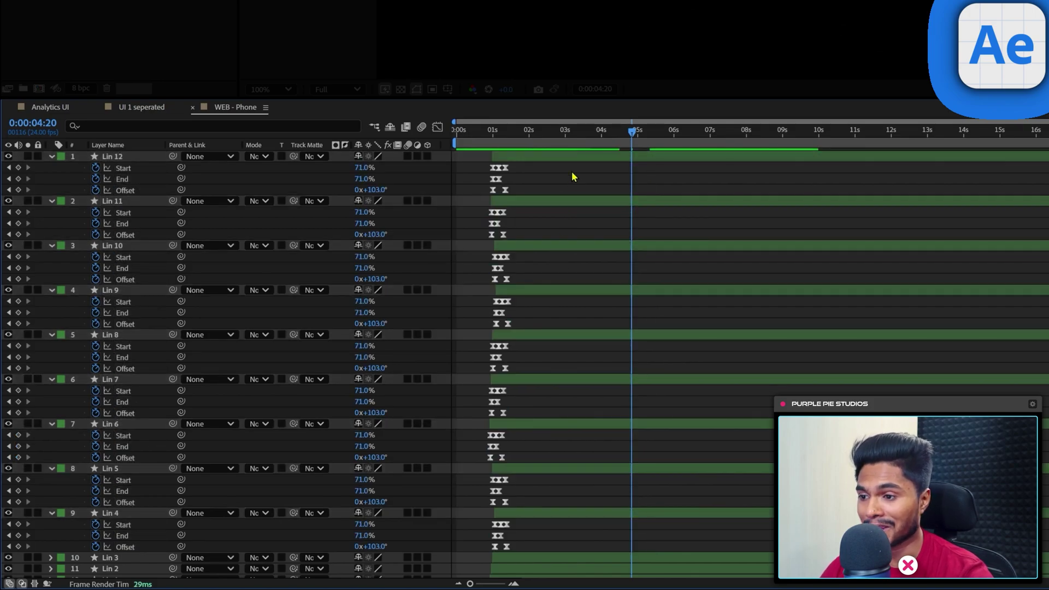
Copy all Start, End and Offset keyframes of layers Lin 12 through Lin 4 at once
key(equal)
drag(573, 176, 936, 225)
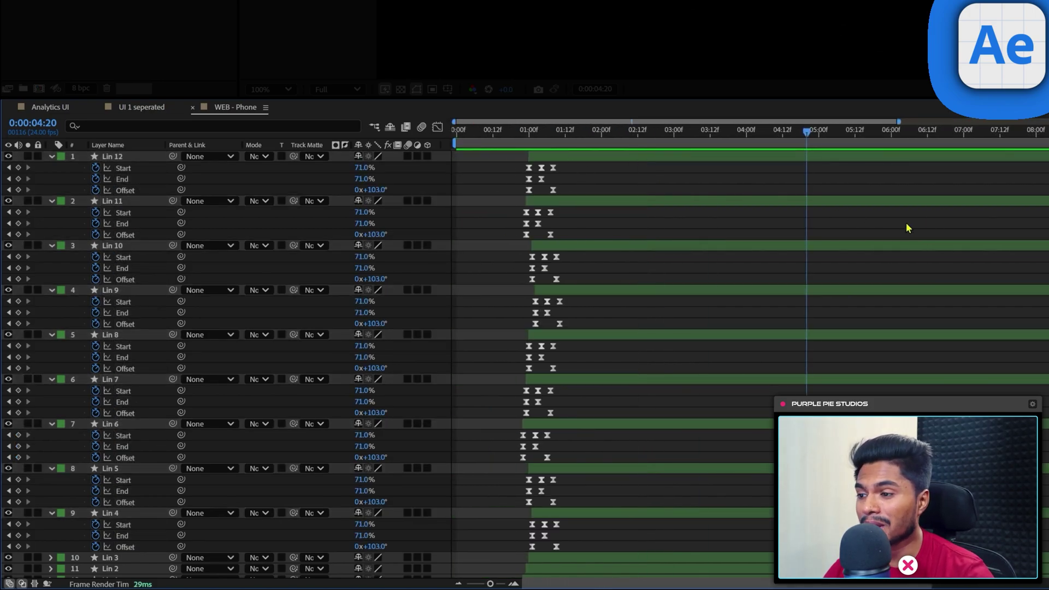
drag(612, 208, 505, 548)
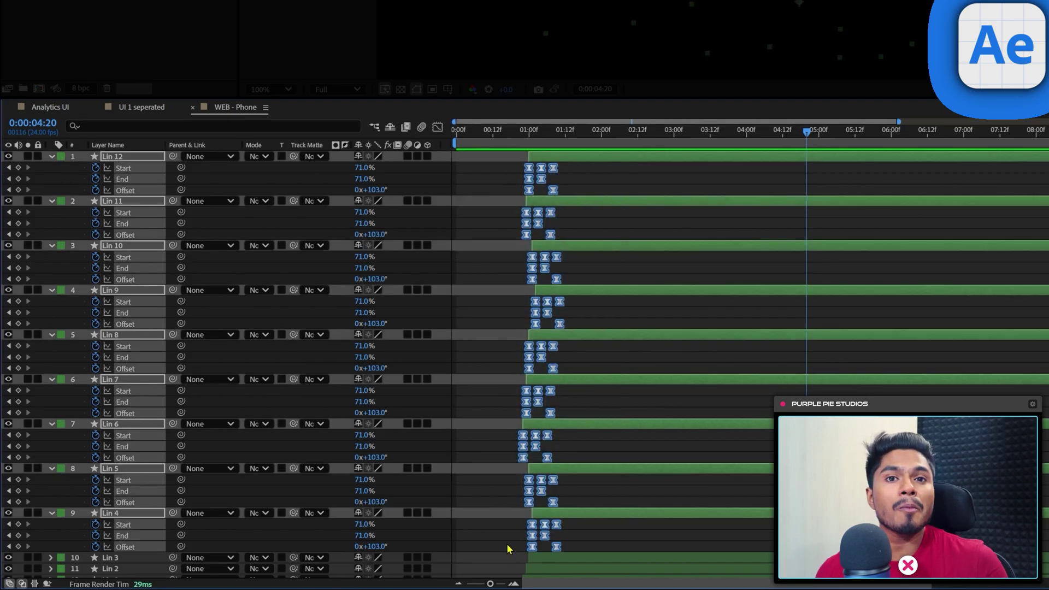
key(ctrl+c)
Try pasting the copied keyframes in their original order at 0:00:04:20 on layers Lin 12 through Lin 4
key(ctrl+v)
click(879, 176)
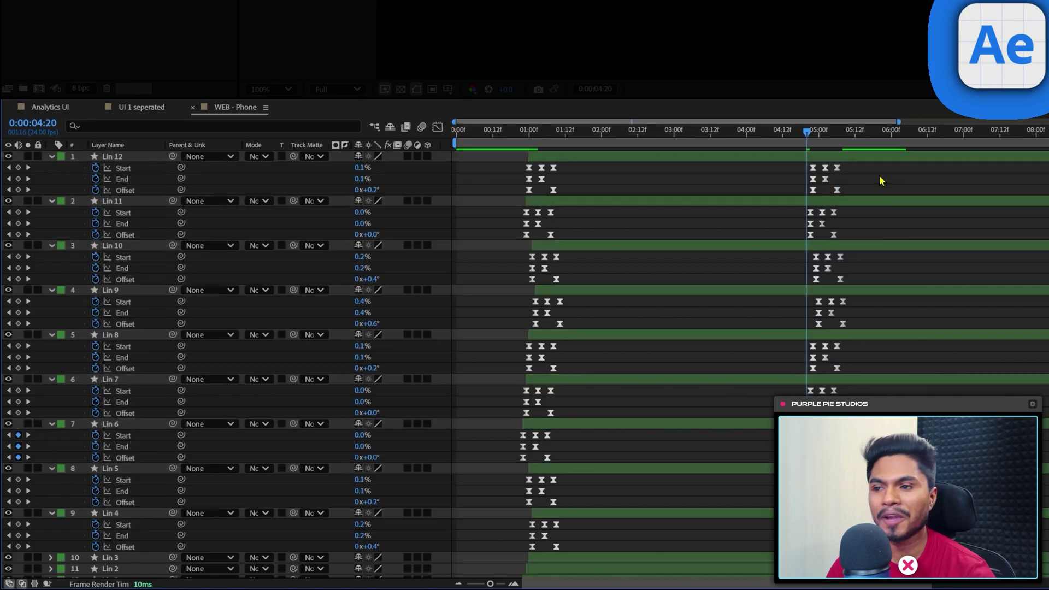
key(ctrl+z)
key(ctrl+z)
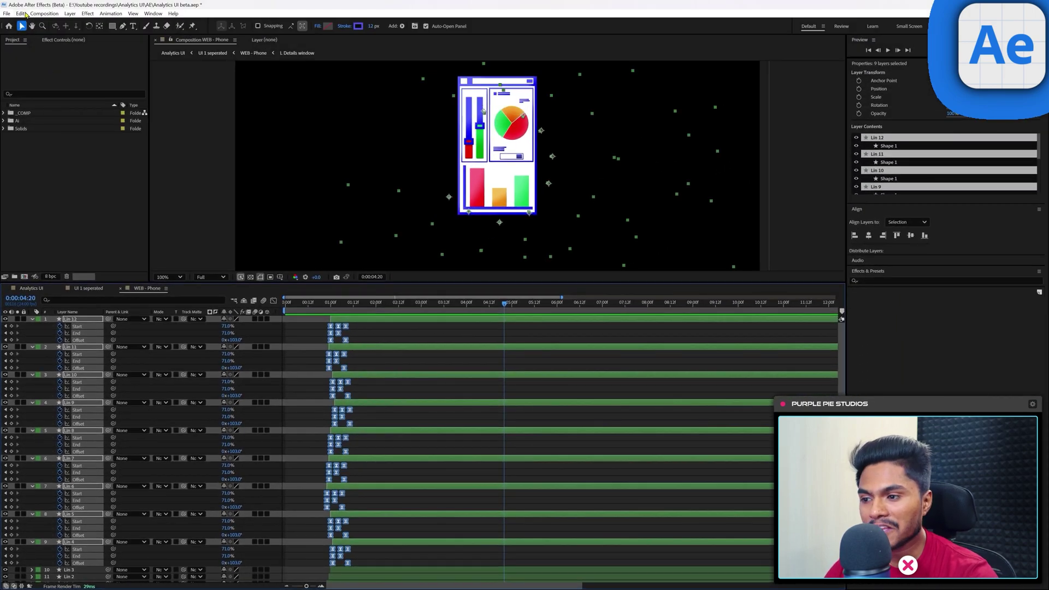
Paste the copied keyframes reversed at 0:00:04:20 and scrub through the pasted section
click(21, 14)
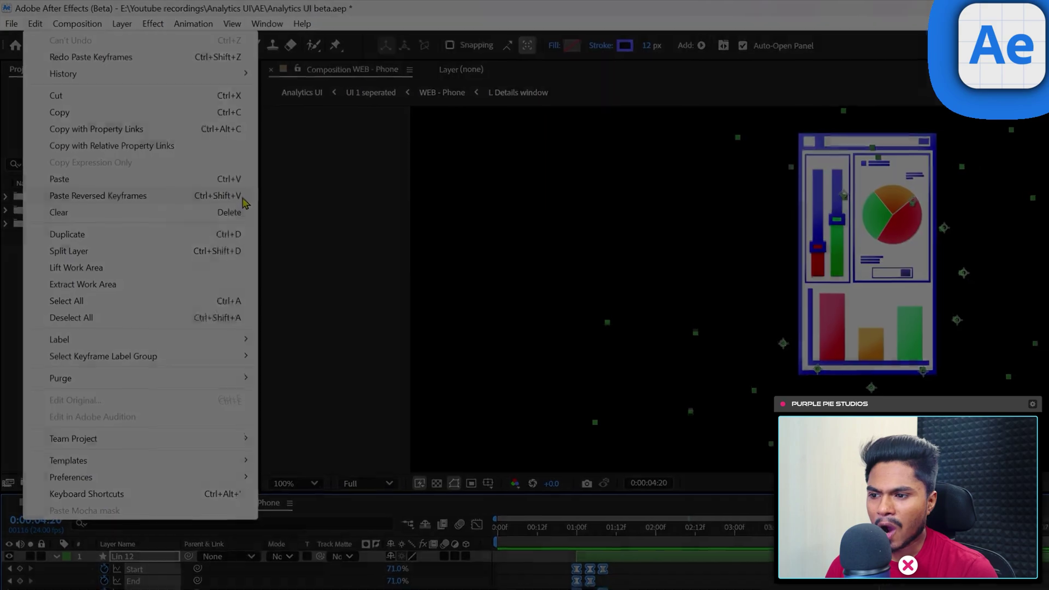
click(248, 199)
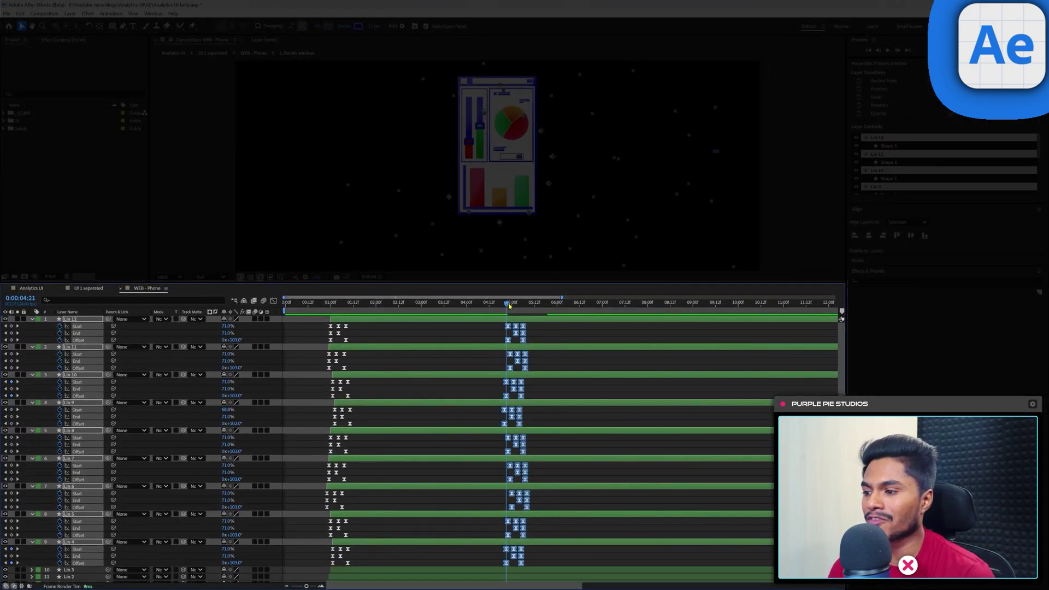
drag(515, 307, 531, 308)
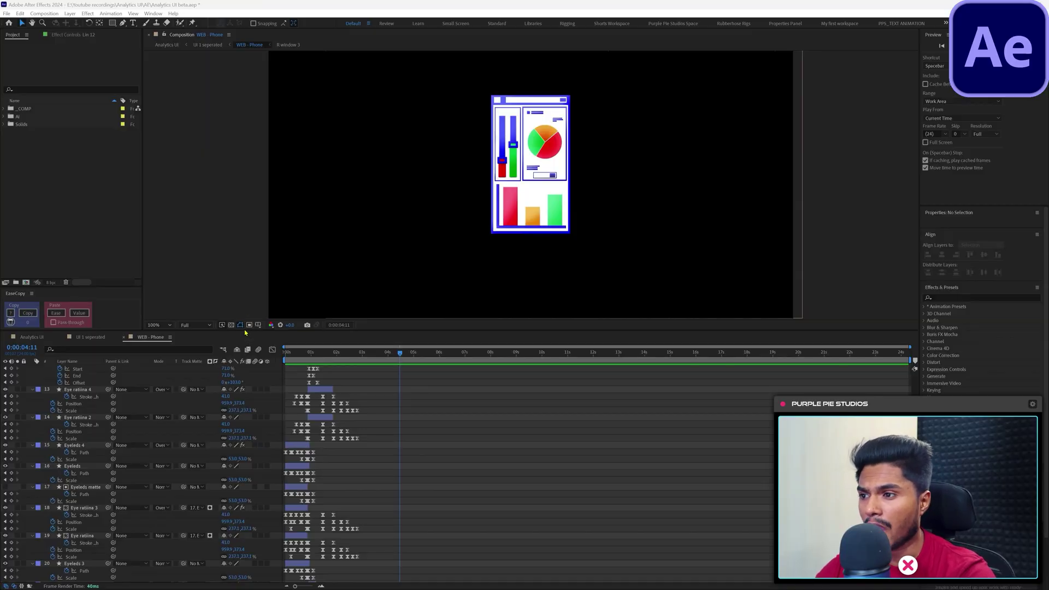
Enlarge the timeline, select the keyframes across the WEB - Phone layers and move the current time to 0:00:05:17
drag(244, 334, 207, 263)
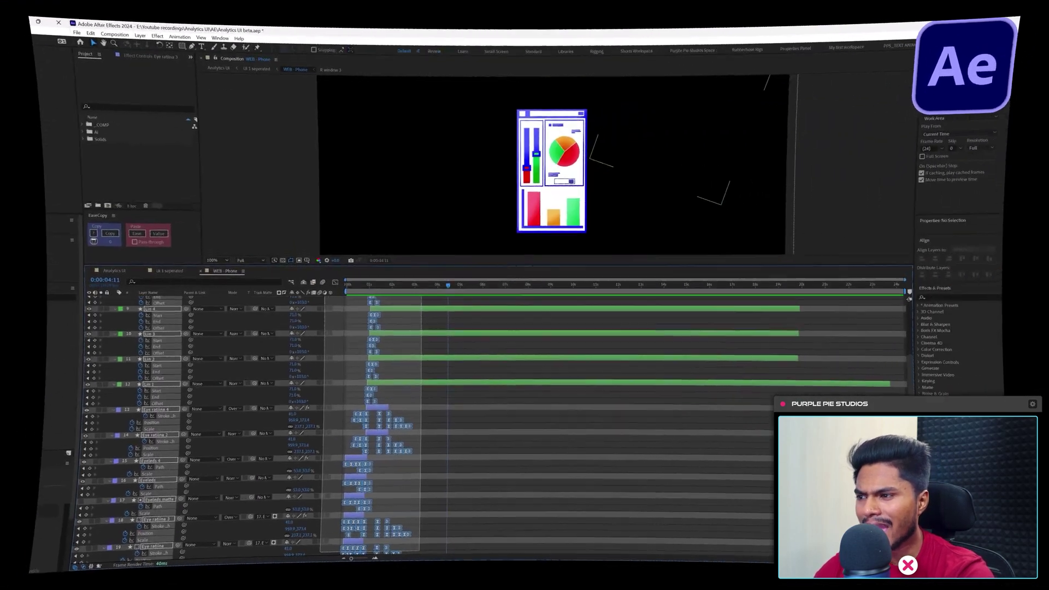
drag(370, 297, 259, 579)
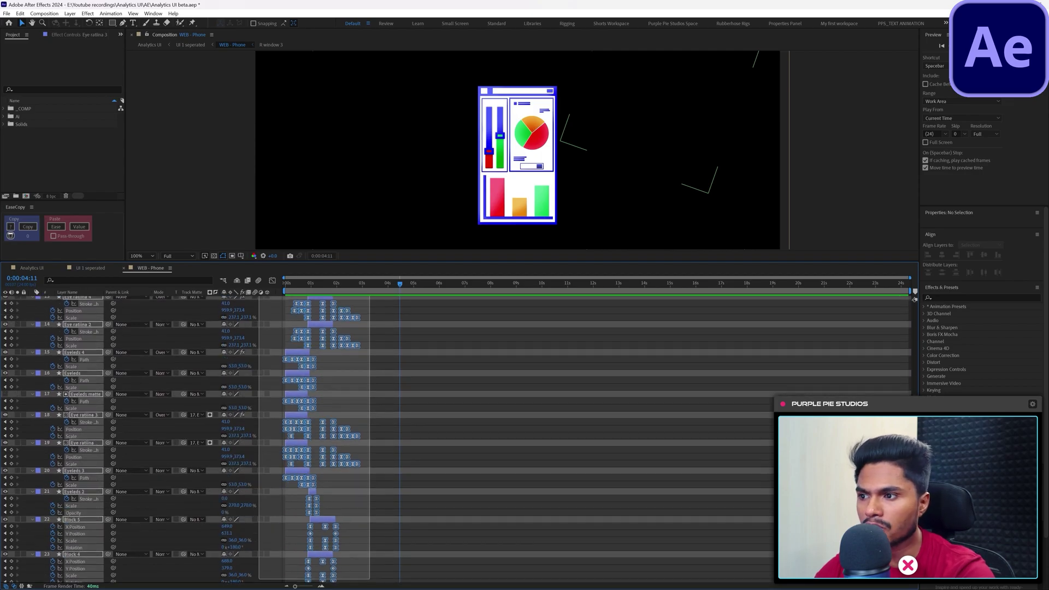
scroll(914, 299, down, 1)
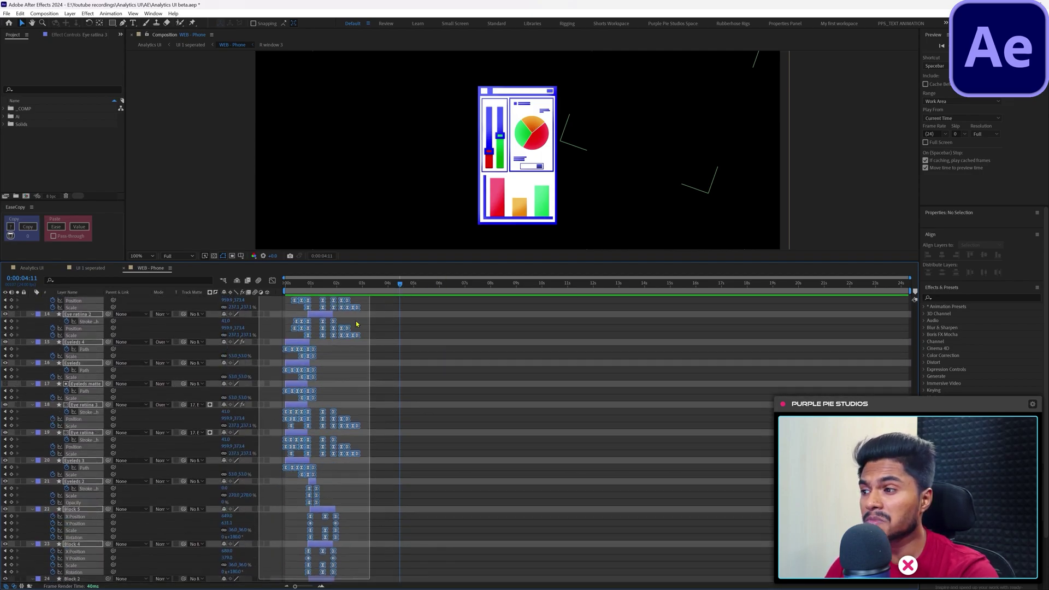
drag(420, 293, 434, 293)
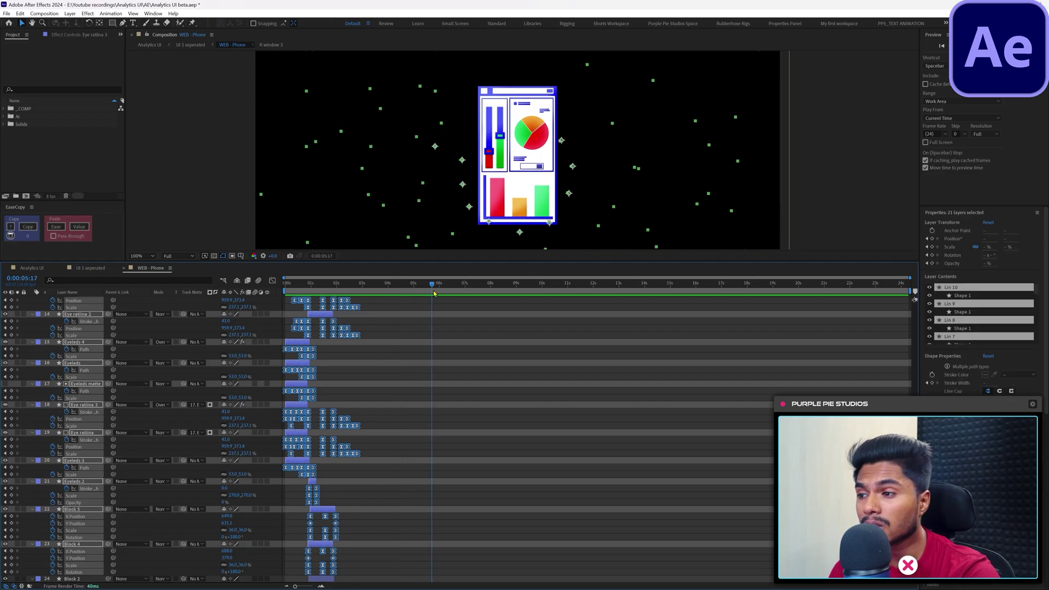
drag(359, 322, 486, 317)
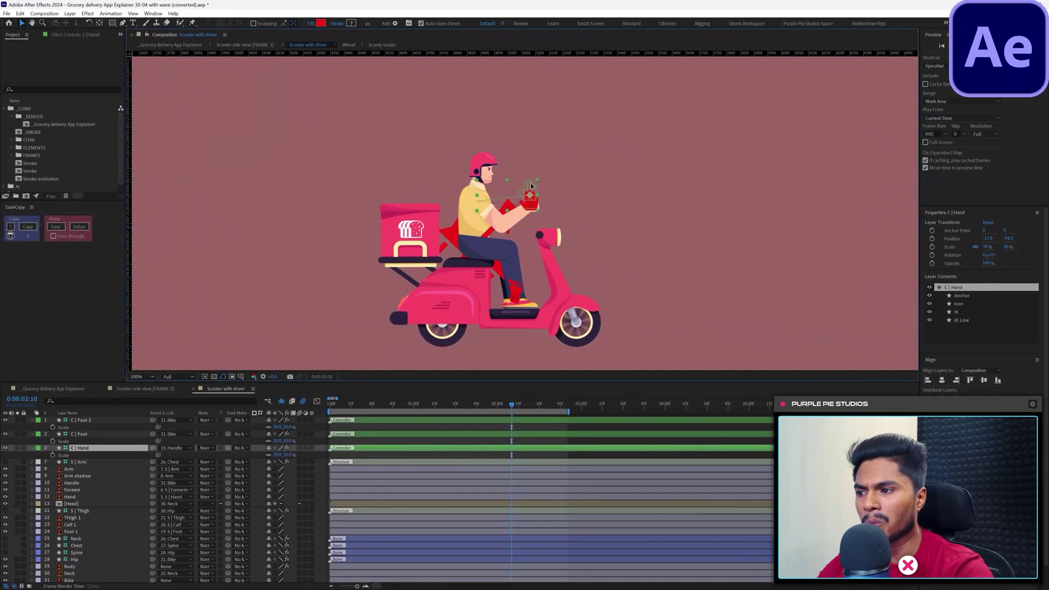
Reposition the scooter driver's hand and foot controllers to test the rig
drag(527, 188, 527, 235)
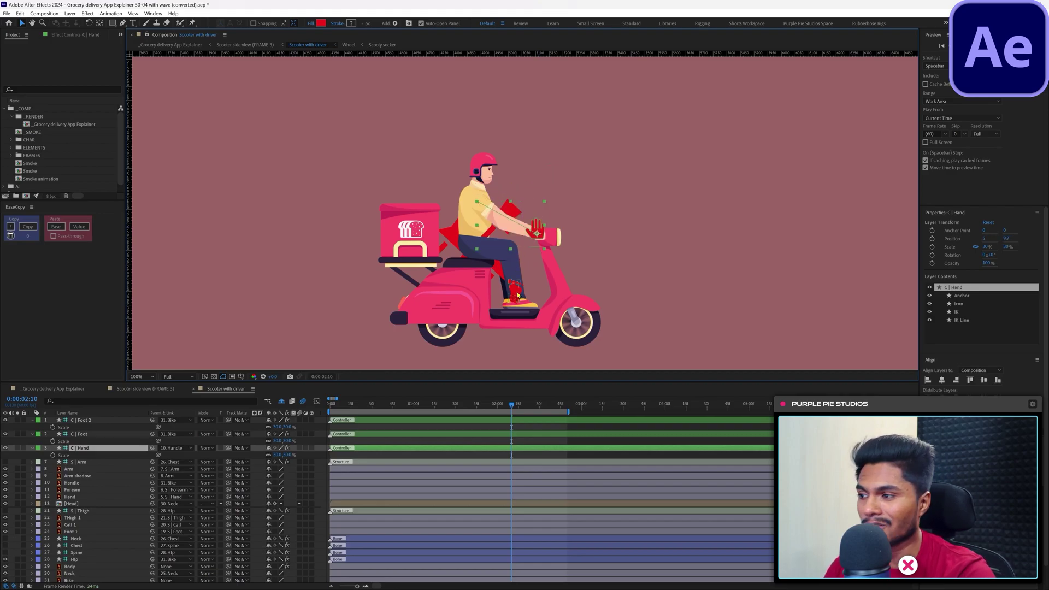
click(514, 279)
drag(515, 279, 525, 262)
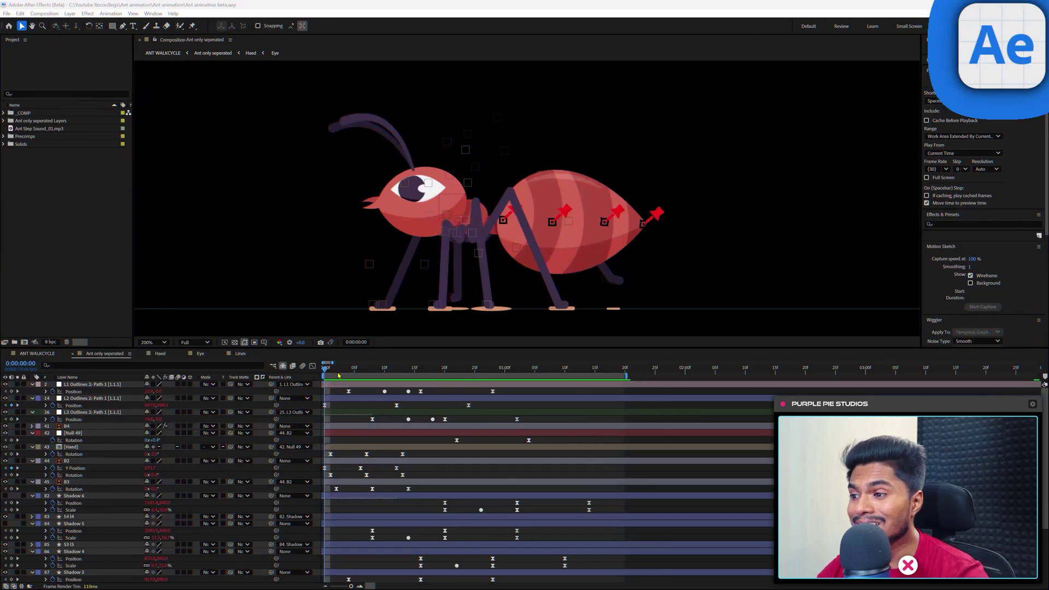
Preview the ant walk cycle and enlarge the timeline area to show its layers and keyframes
key(space)
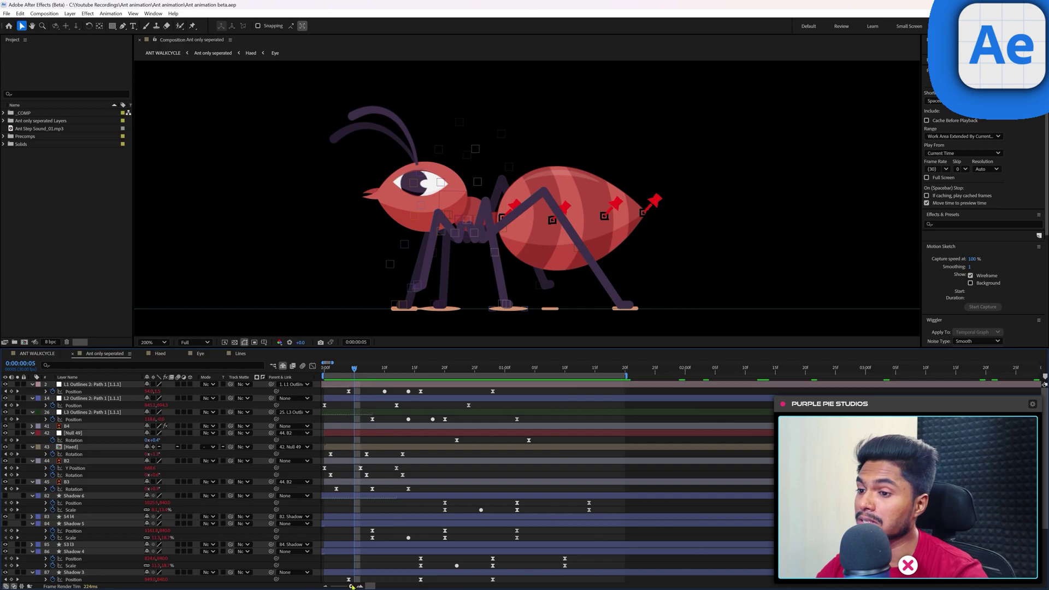
mouse_move(352, 587)
mouse_down()
mouse_move(340, 586)
mouse_move(352, 587)
mouse_up()
drag(416, 348, 423, 302)
drag(424, 389, 429, 309)
mouse_move(134, 245)
mouse_down()
mouse_move(314, 241)
mouse_move(133, 246)
mouse_up()
Select the keyframes across the ant's layers and try shifting them later in time
drag(428, 364, 521, 514)
drag(409, 356, 302, 582)
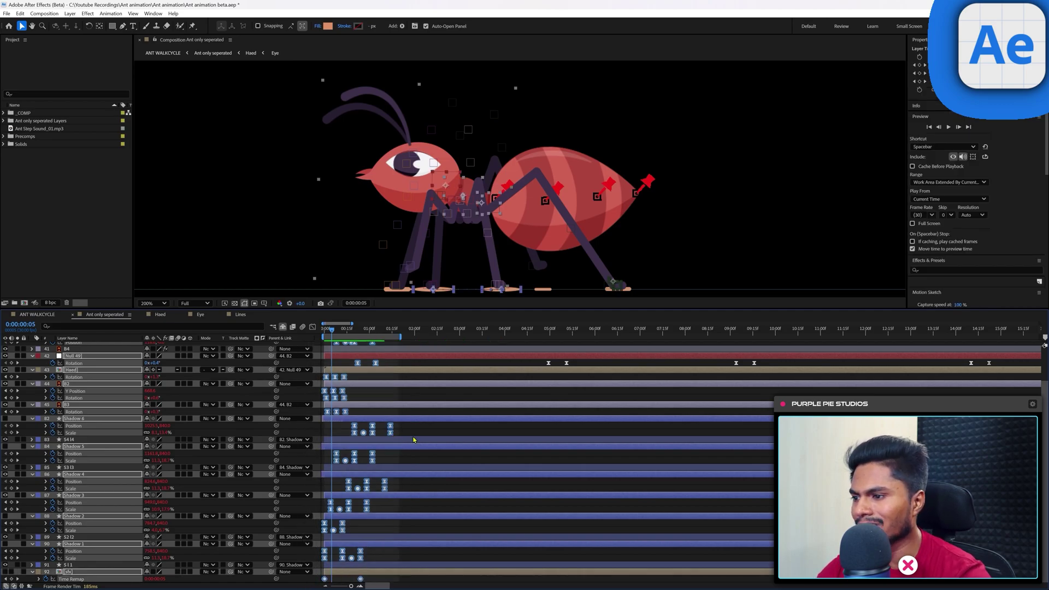
drag(372, 460, 437, 463)
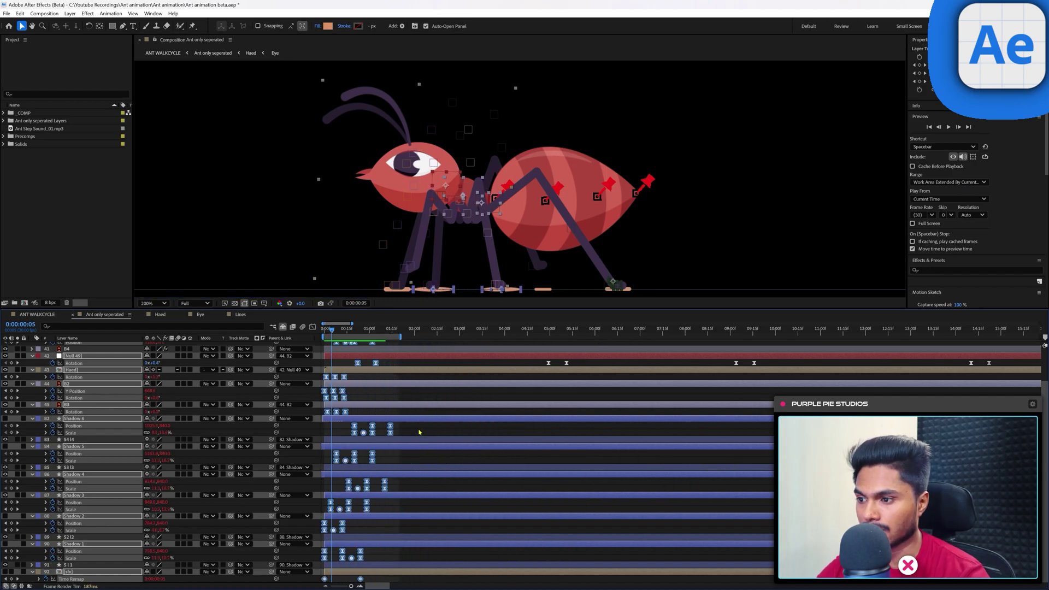
key(ctrl+z)
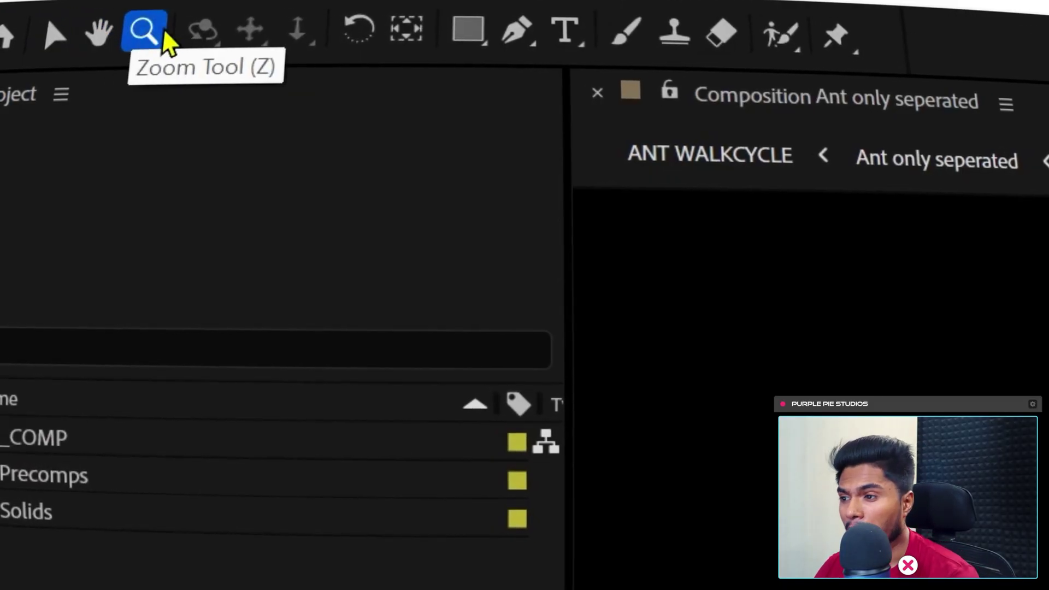
click(358, 29)
click(405, 29)
click(467, 30)
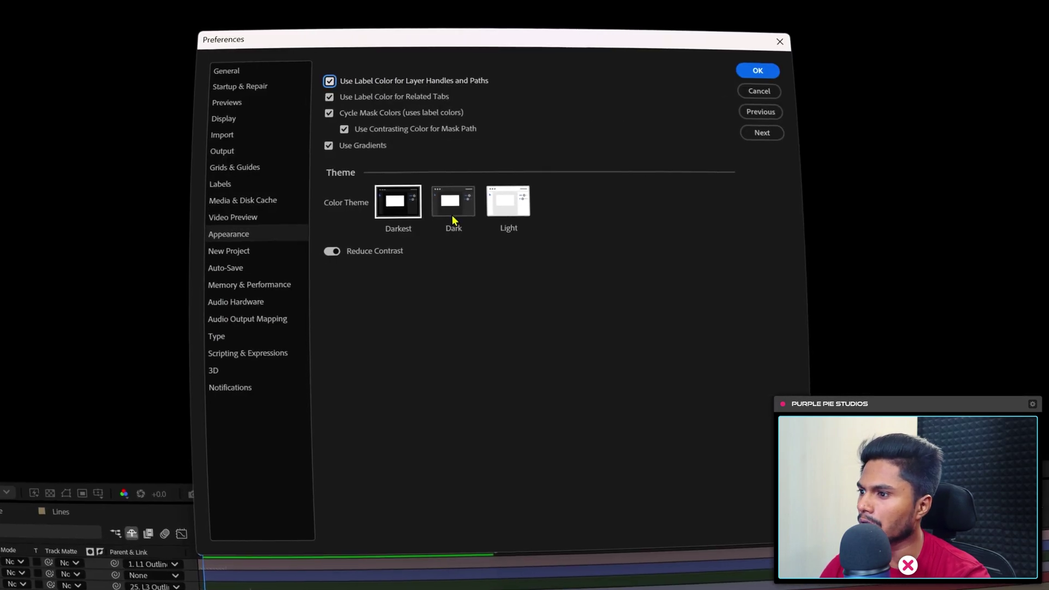
Try the Light and Dark color themes, then set the color theme to Darkest
click(504, 208)
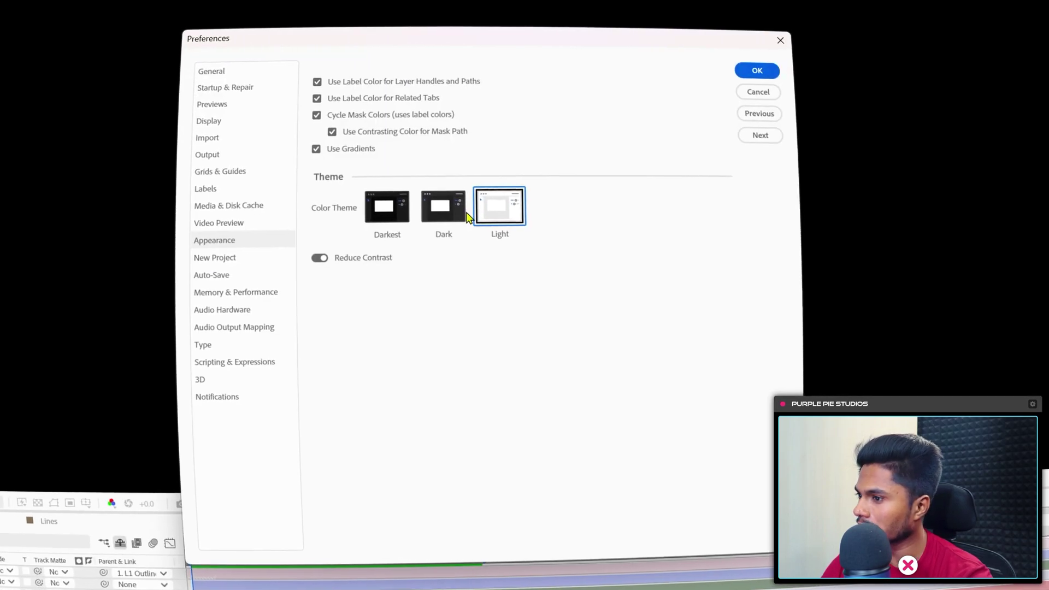
click(451, 210)
click(386, 207)
Switch the Reduce Contrast option off and on repeatedly to compare the interface contrast
click(319, 258)
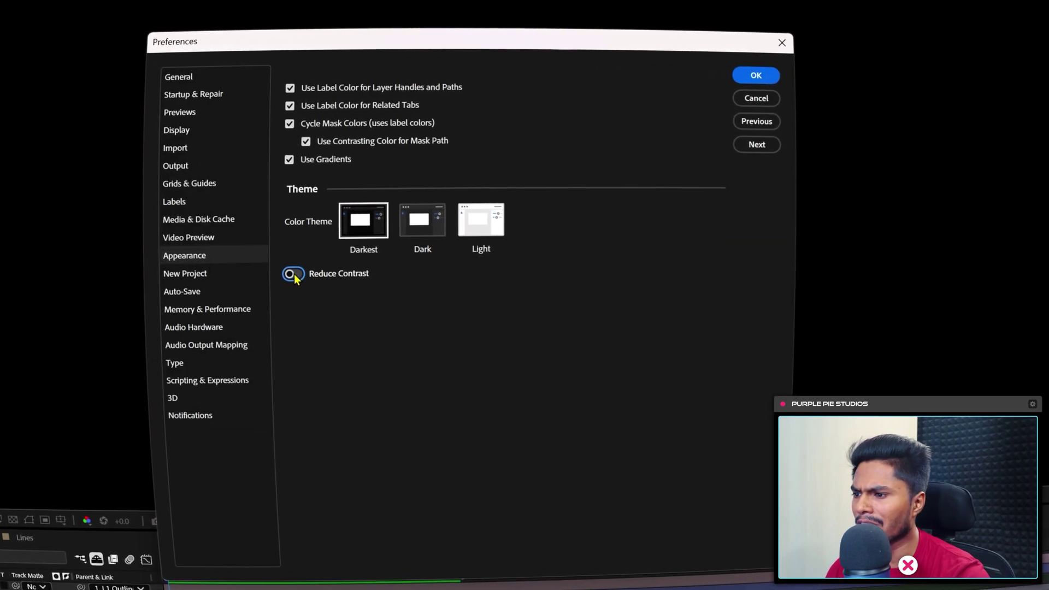
click(294, 274)
click(293, 274)
click(294, 275)
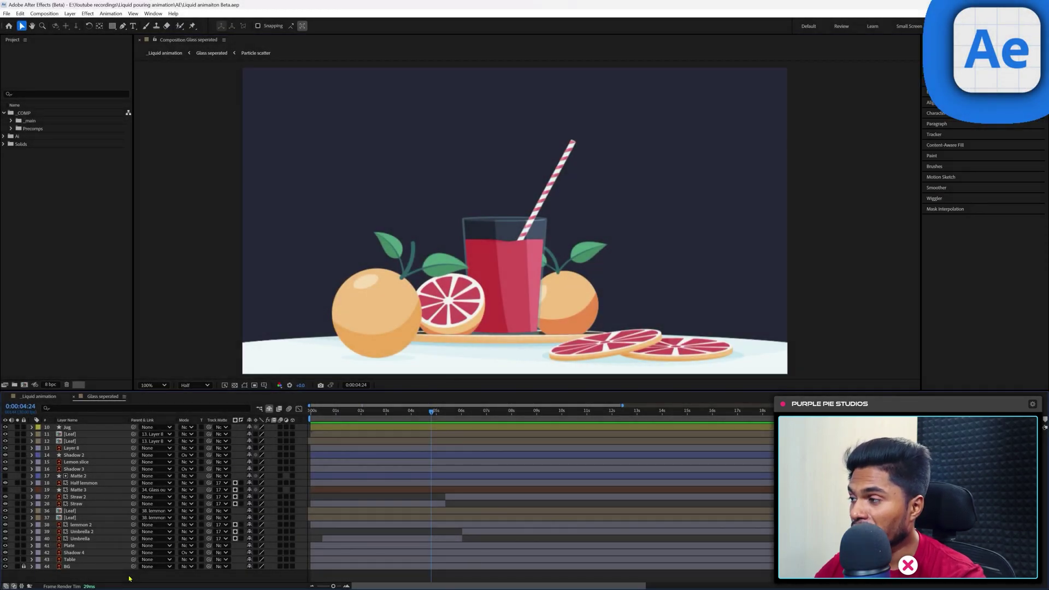
Open the Appearance preferences and try the Dark and Light color themes, then set the color theme back to Darkest
click(21, 13)
mouse_move(57, 273)
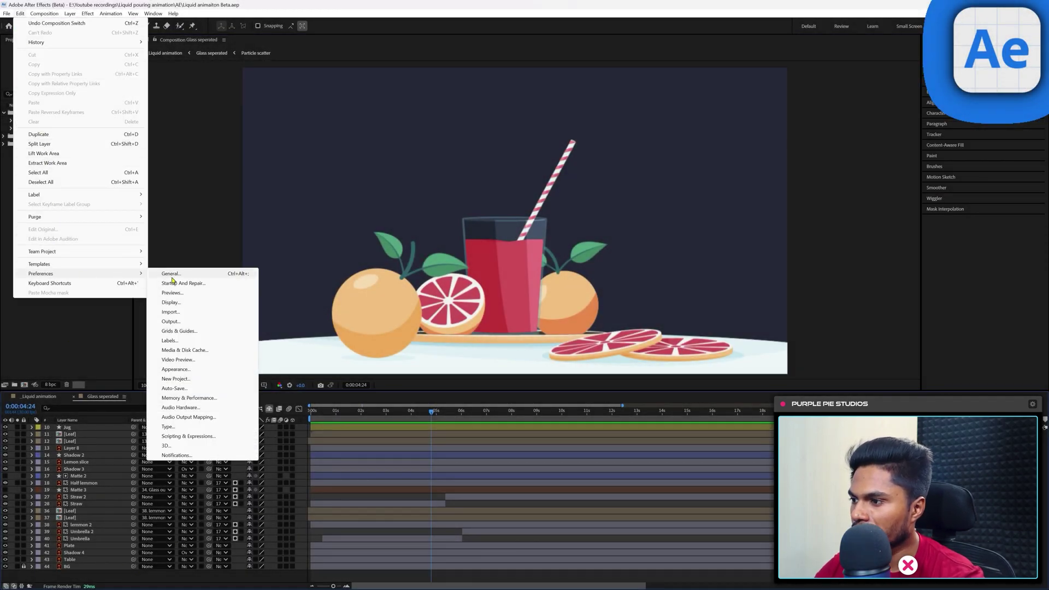
click(175, 370)
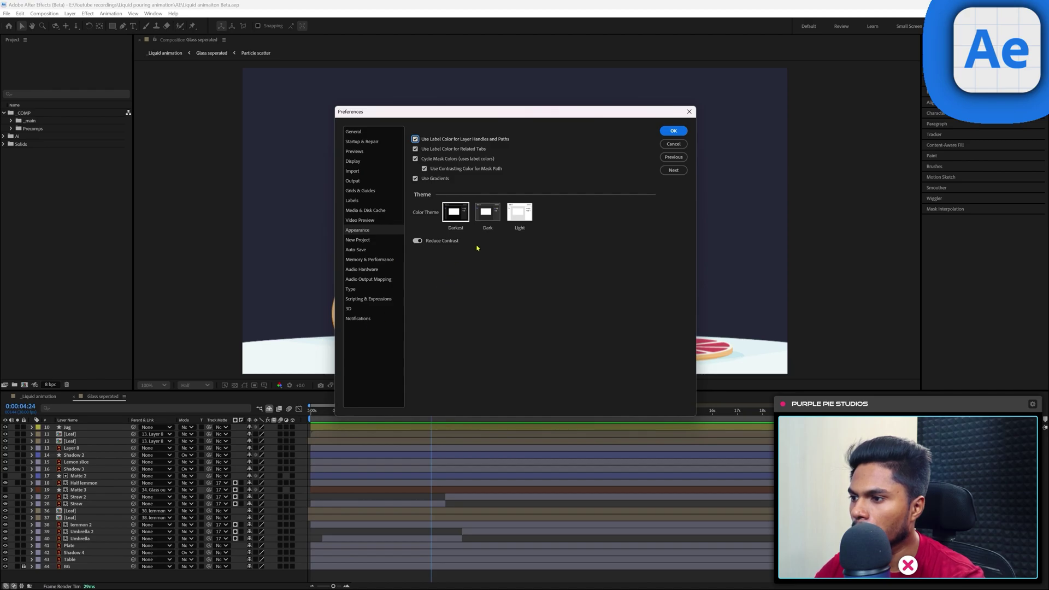
click(494, 217)
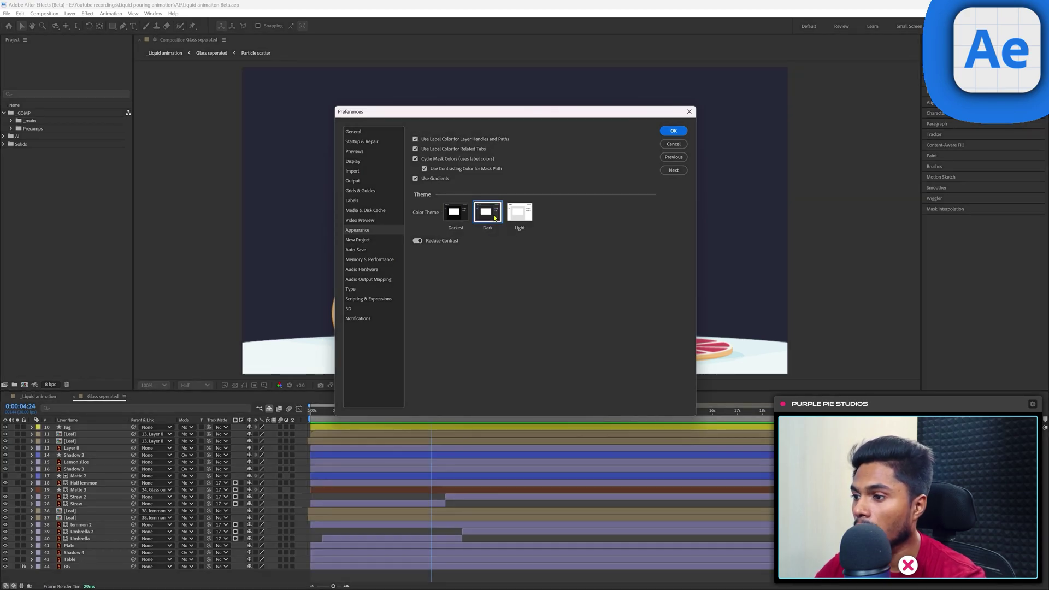
click(519, 215)
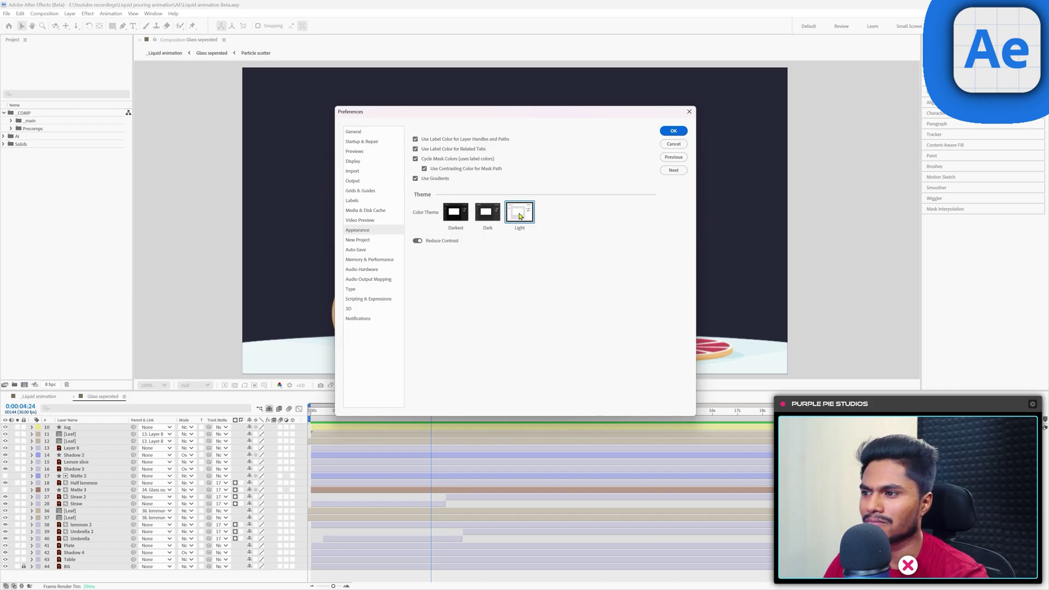
click(462, 219)
click(495, 218)
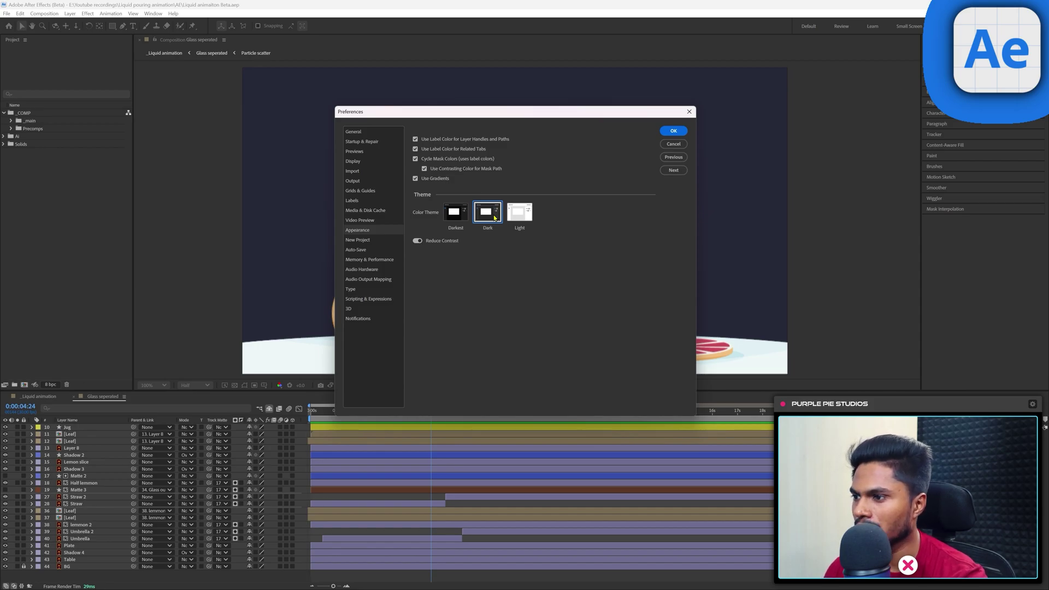
click(458, 219)
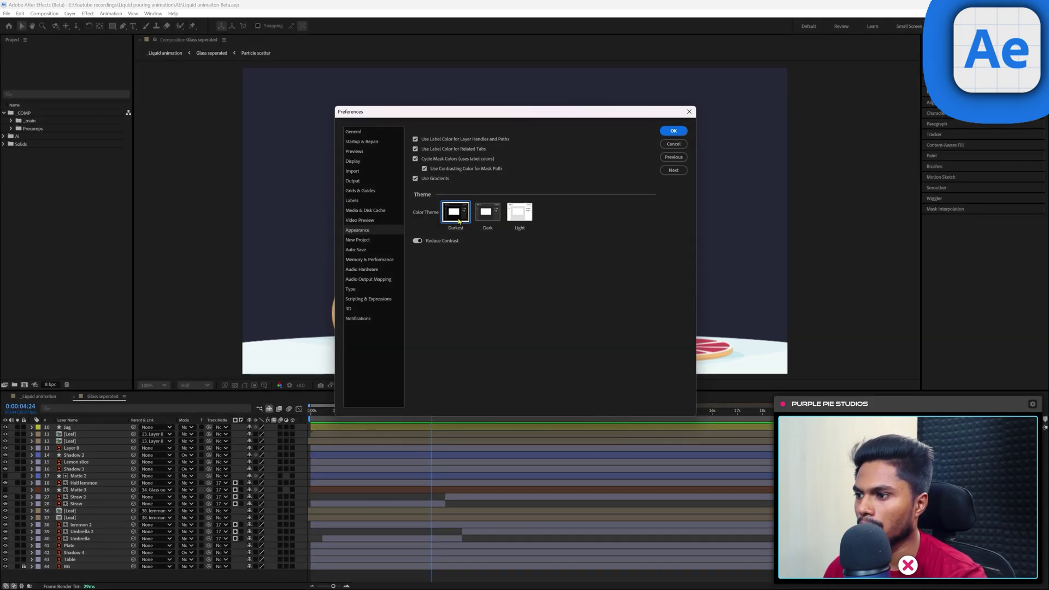
Compare the Darkest theme with Reduce Contrast off and on, leave the option on, and accept the preferences
click(419, 241)
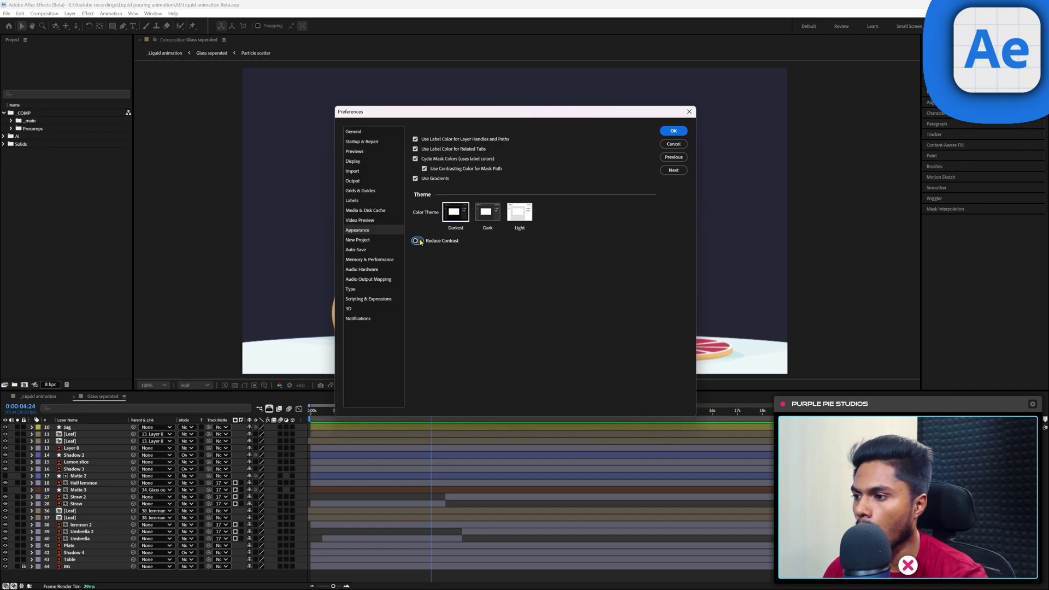
click(418, 240)
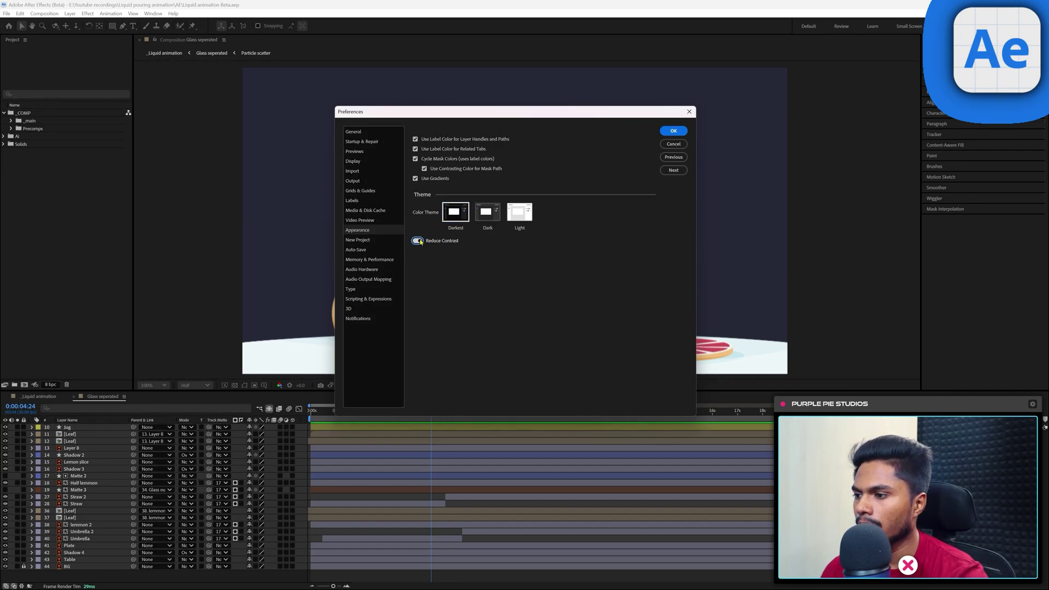
click(417, 241)
click(418, 241)
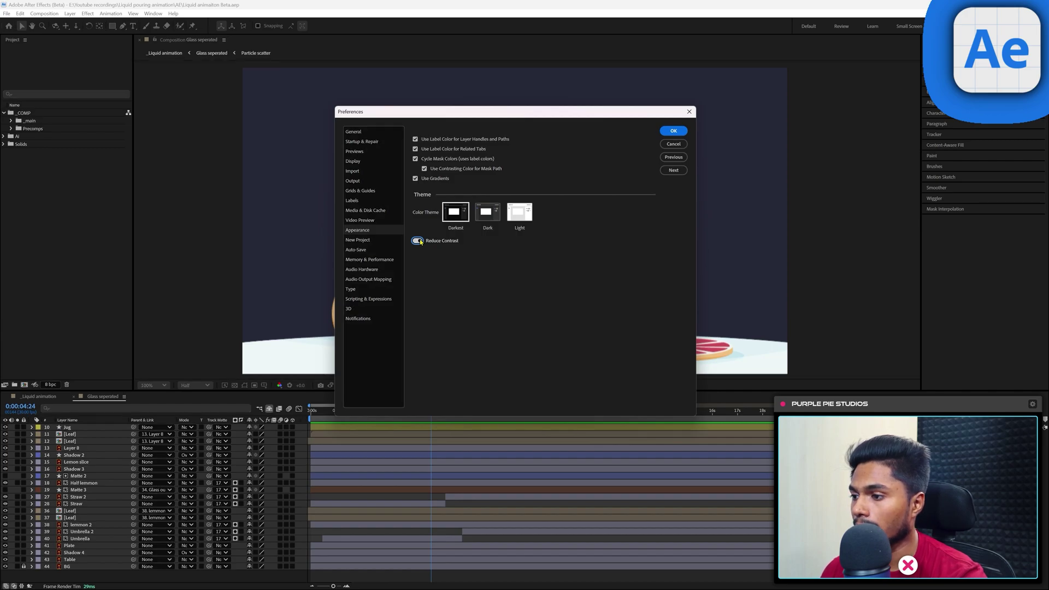
click(420, 242)
click(420, 242)
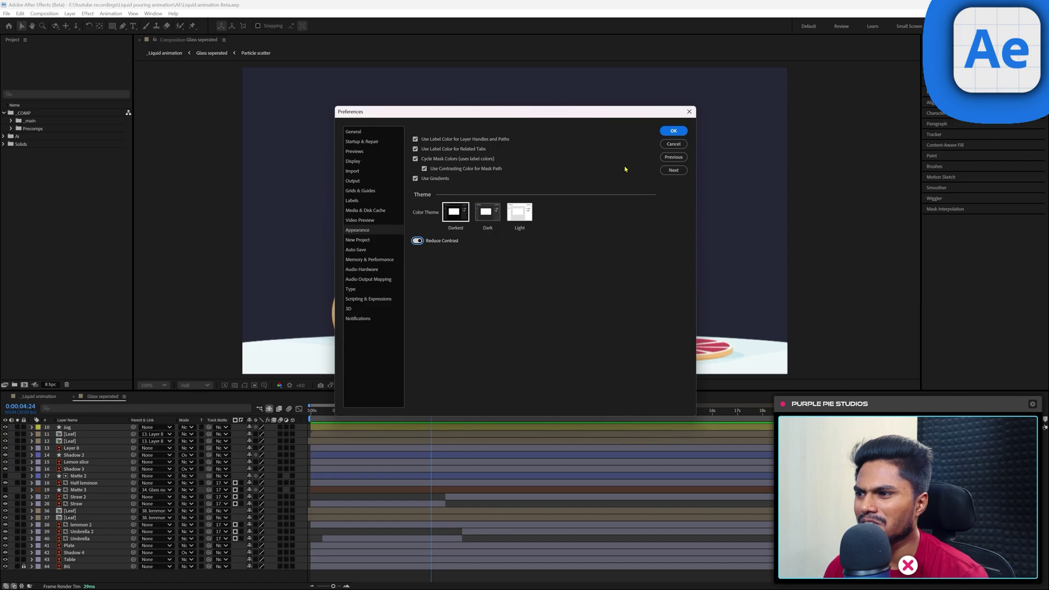
click(669, 132)
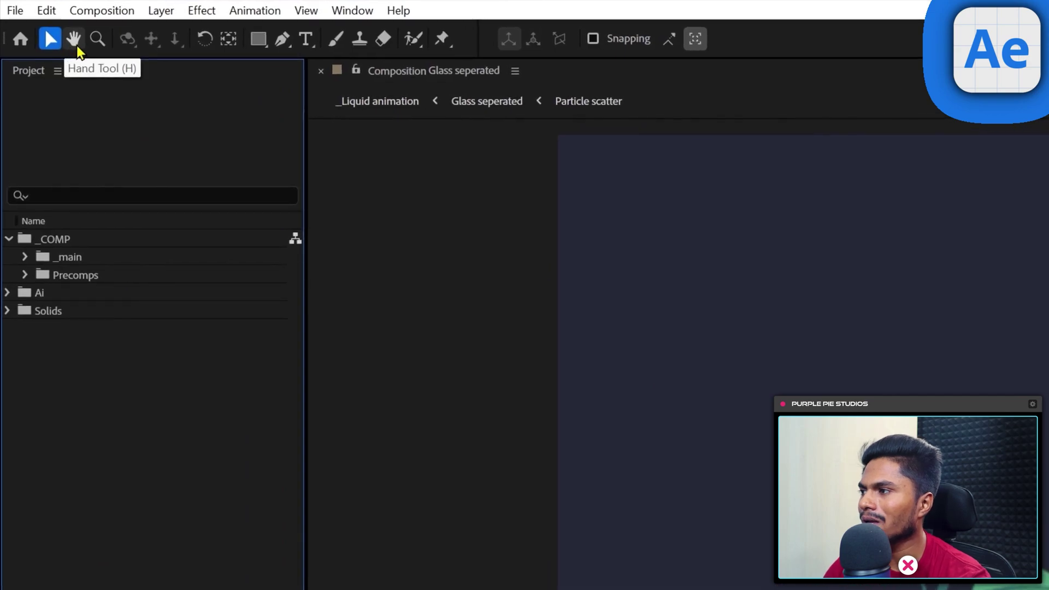
Activate the Hand, Zoom, Rotation, shape, Pen, Type and Puppet Pin tools one after another, then return to the Selection tool
click(32, 27)
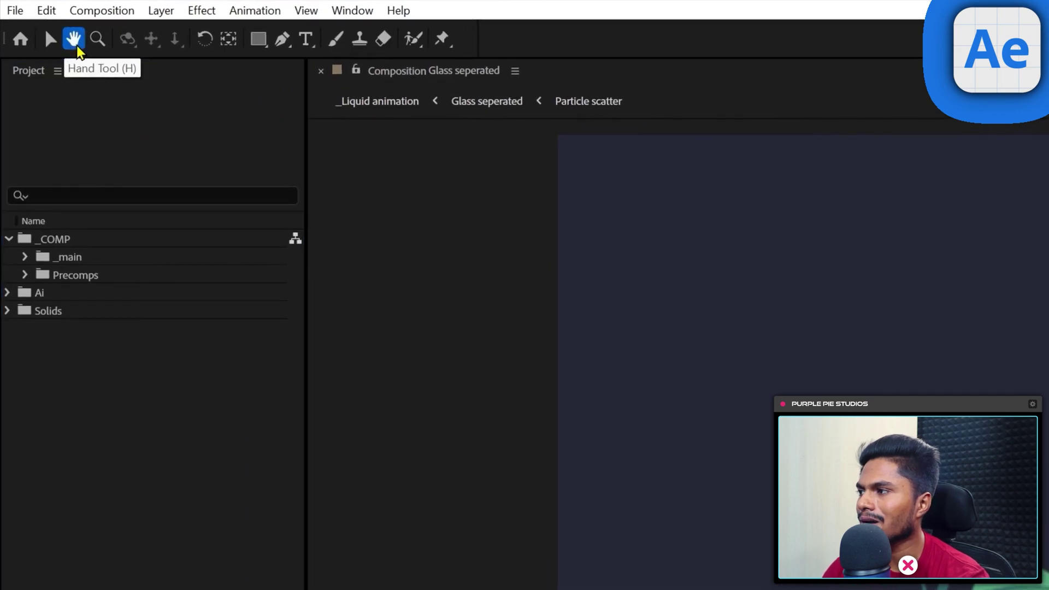
click(97, 40)
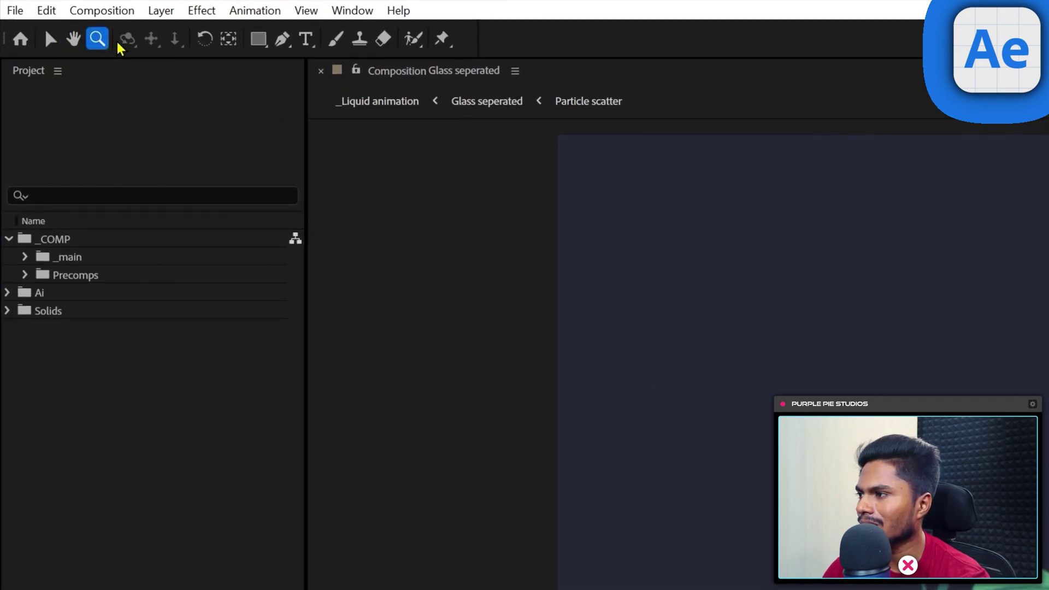
click(202, 43)
click(228, 39)
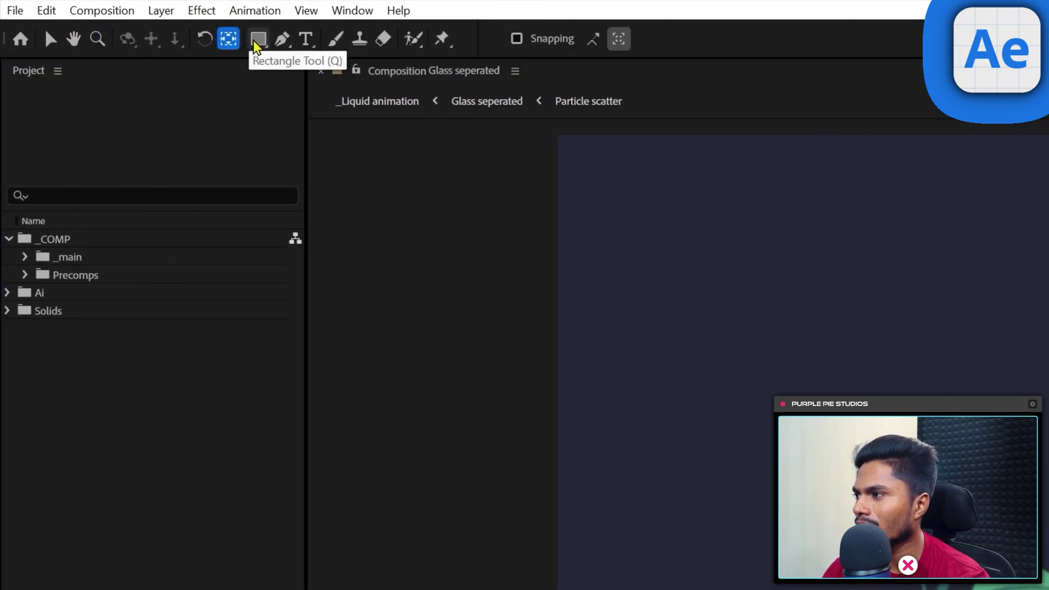
click(257, 45)
click(280, 41)
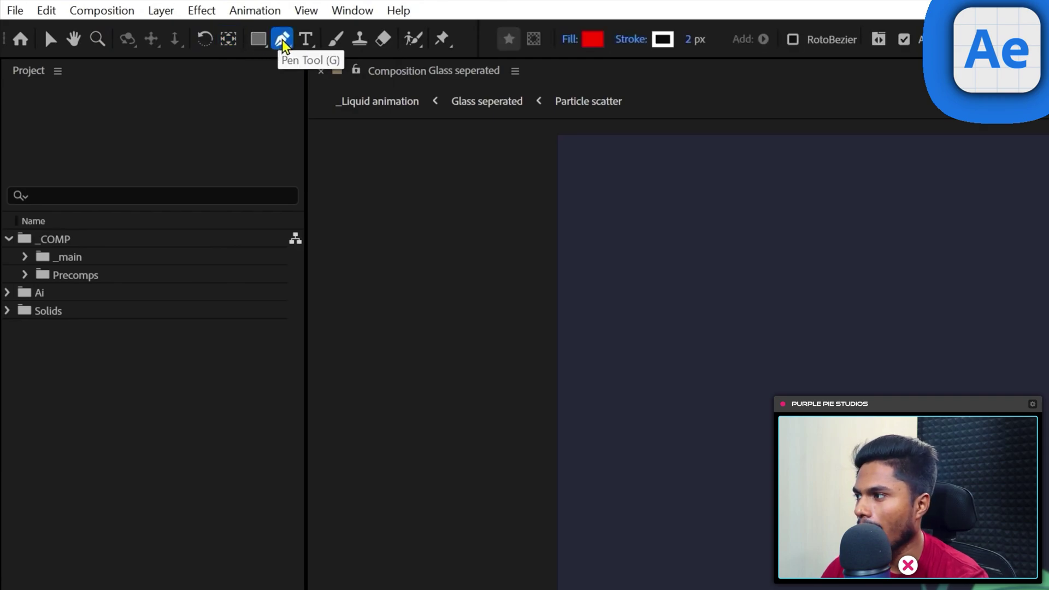
click(311, 40)
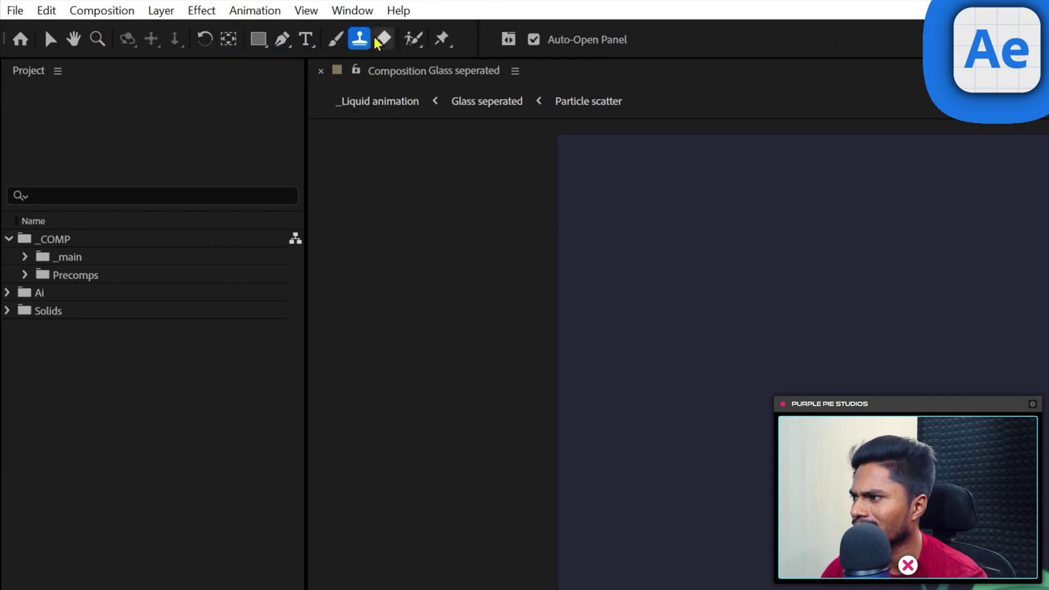
click(412, 41)
click(442, 40)
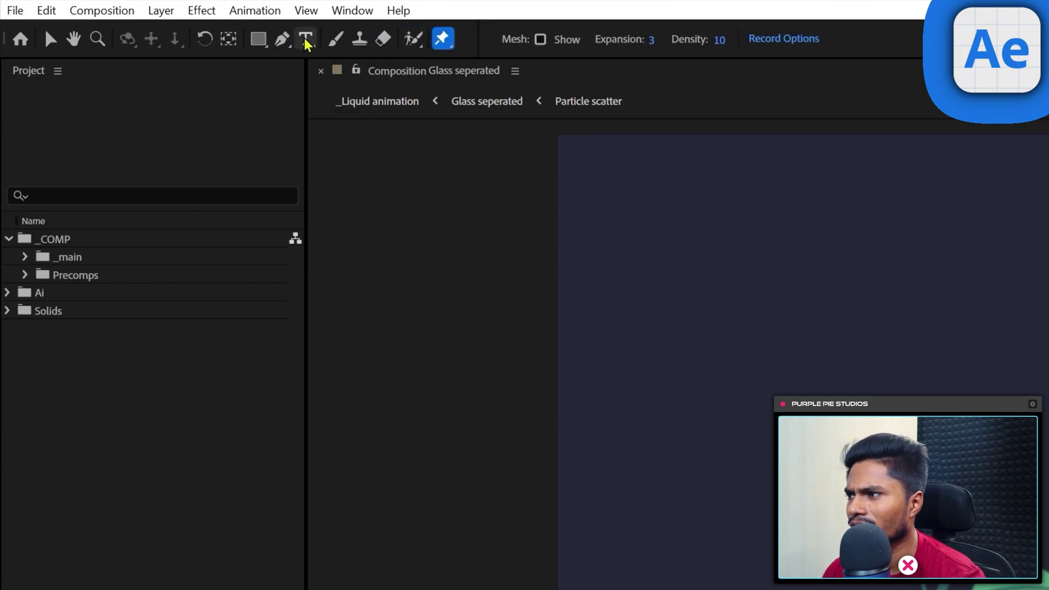
click(53, 37)
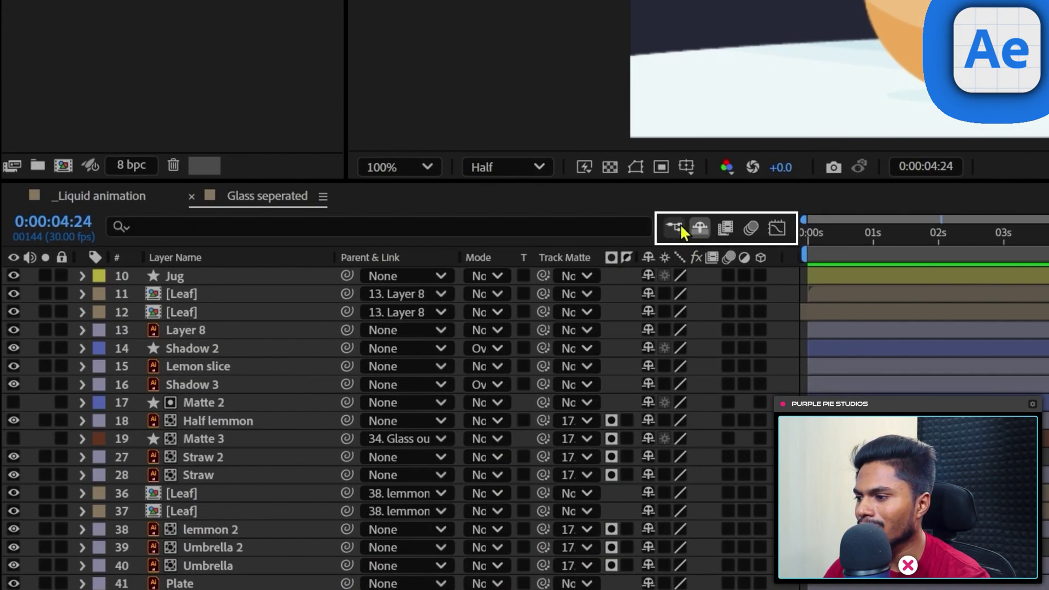
Try the frame blending and shy-layer switches of the Glass seperated composition in the timeline
click(724, 229)
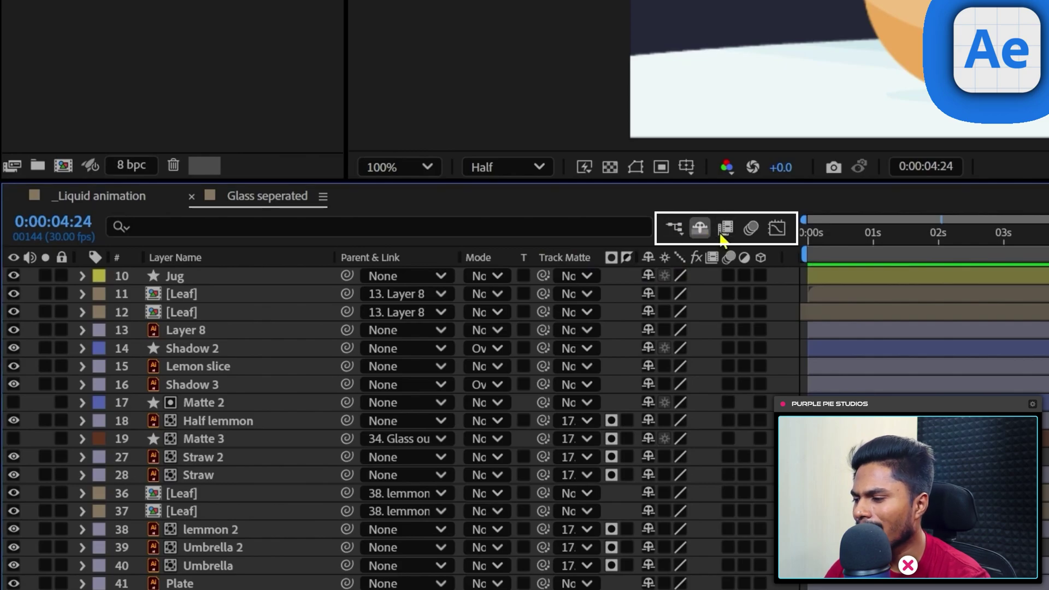
click(699, 228)
click(699, 228)
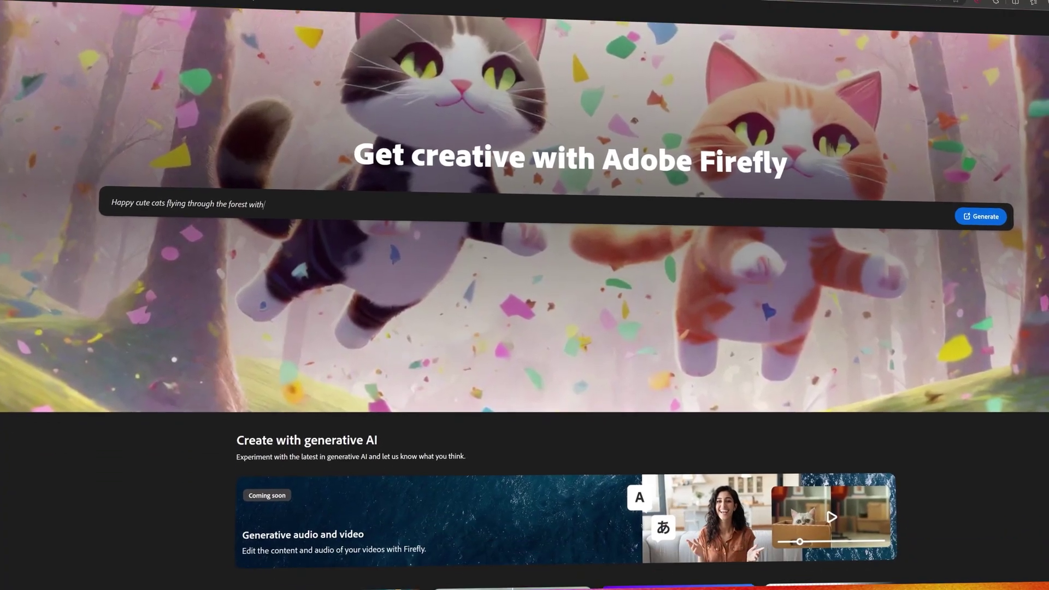
Browse the Adobe Firefly web page from the generative AI tools down to the community image gallery
scroll(525, 328, down, 7)
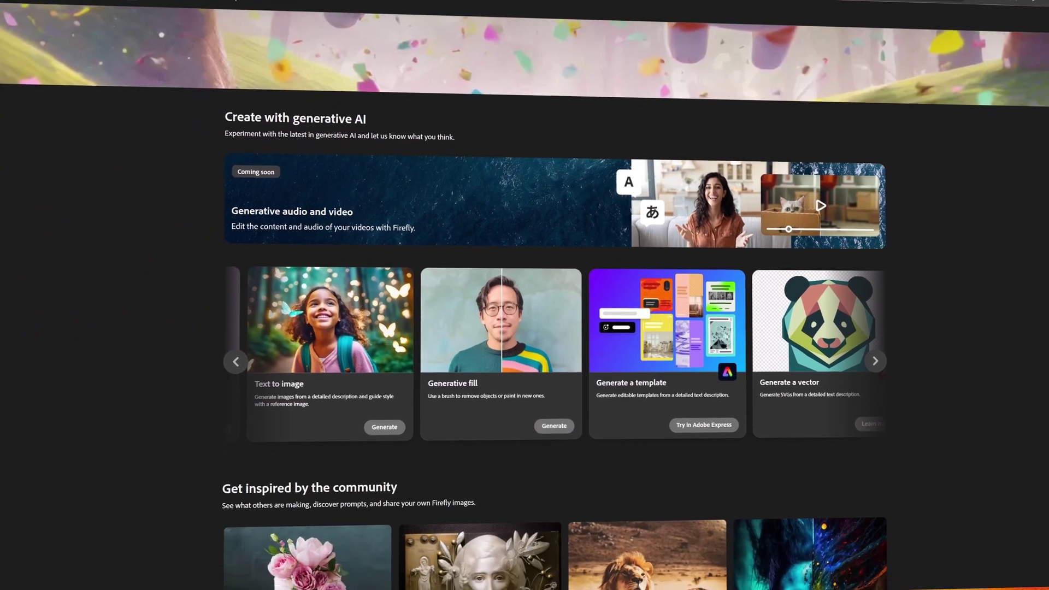
scroll(524, 295, down, 8)
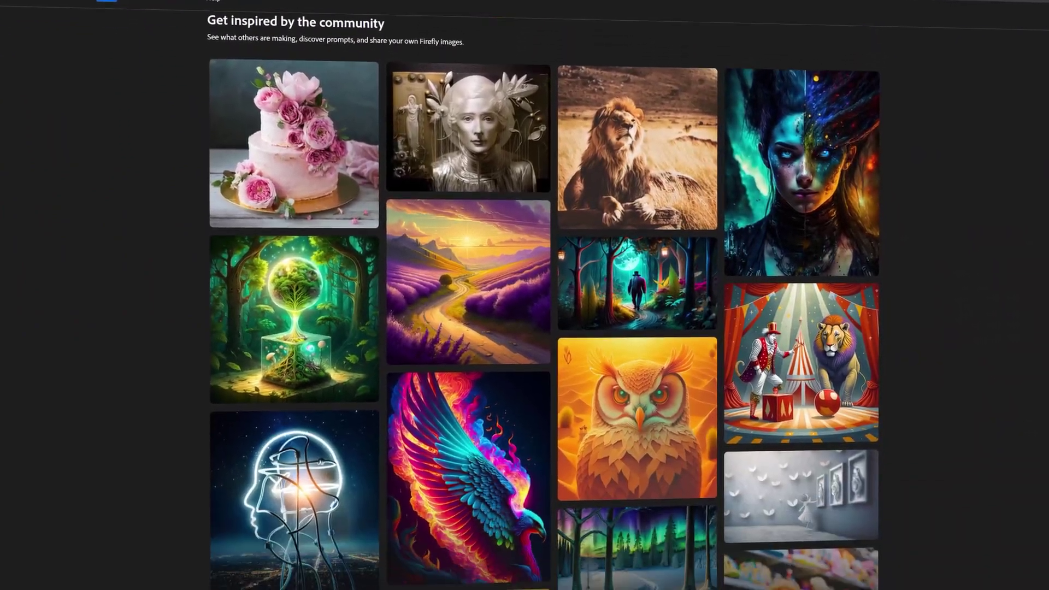